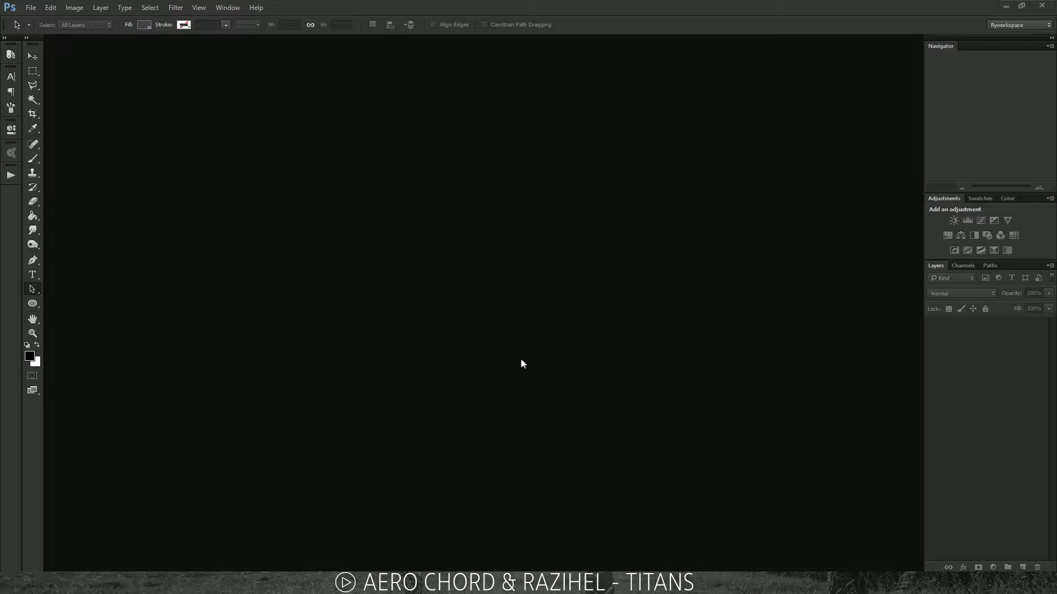
Step: Open chij.jpg, duplicate it to Layer 1, and hide the Background layer
left_click_drag(44, 341, 196, 385)
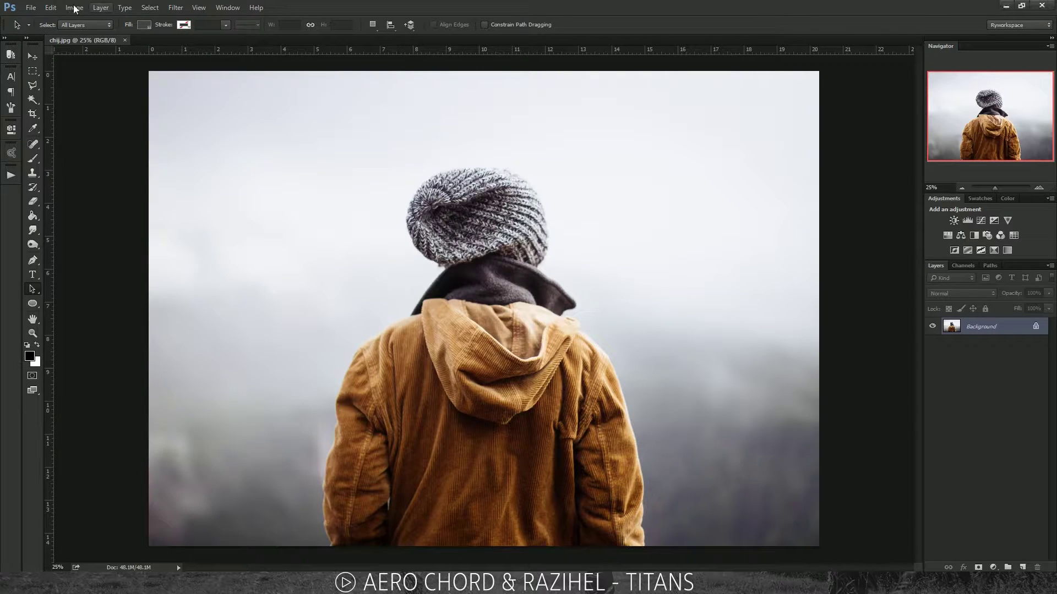
left_click(30, 7)
left_click(527, 402)
key("ctrl+j")
left_click(933, 341)
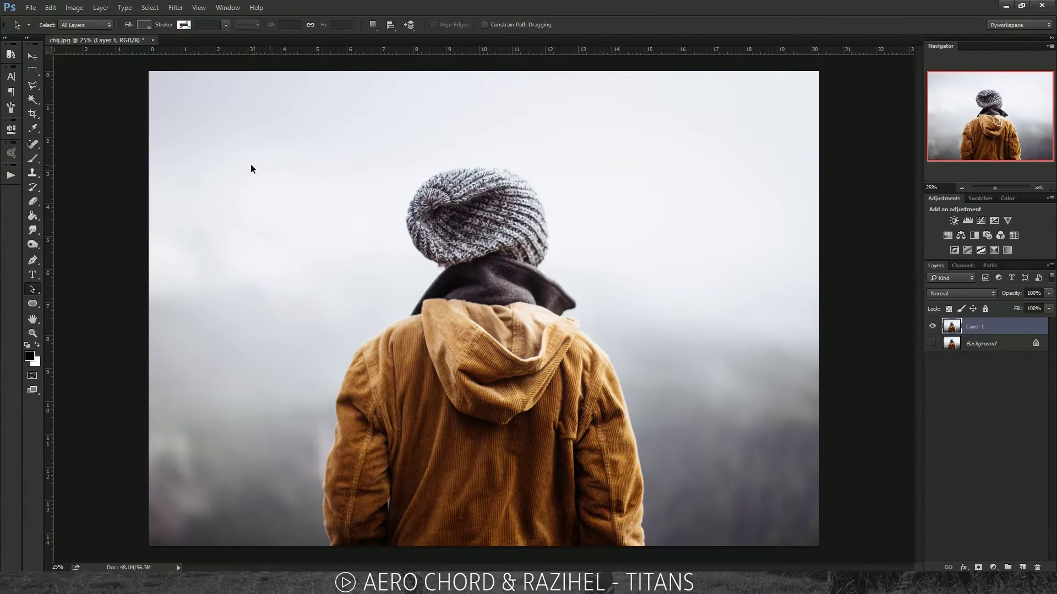
Step: Compare with Layer 1's visibility toggled, then duplicate Layer 1 into Layer 1 copy
left_click(585, 382)
left_click(985, 331)
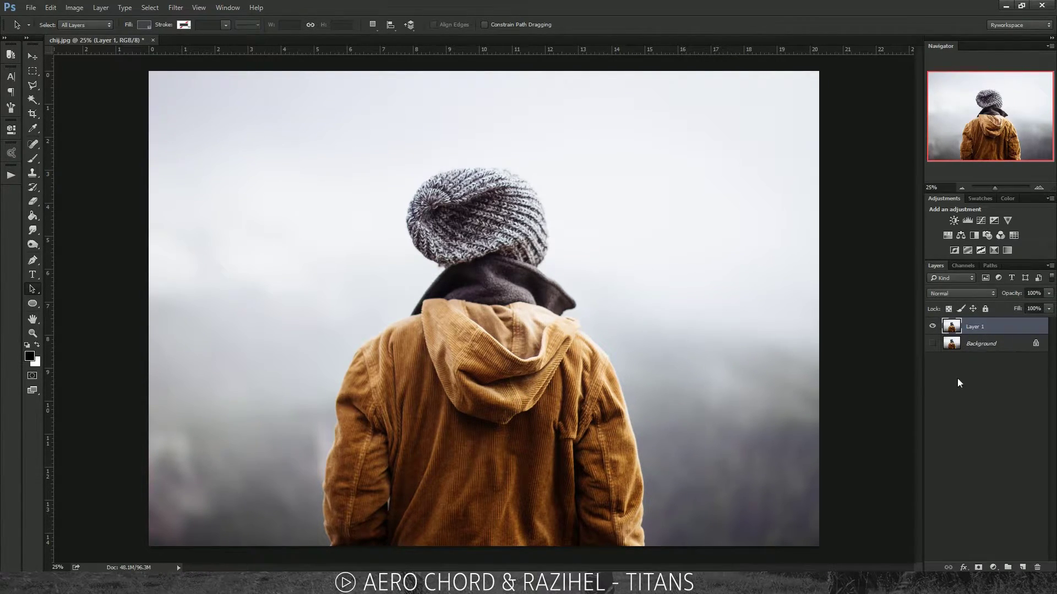
left_click(933, 326)
left_click(932, 342)
left_click(932, 343)
left_click(932, 343)
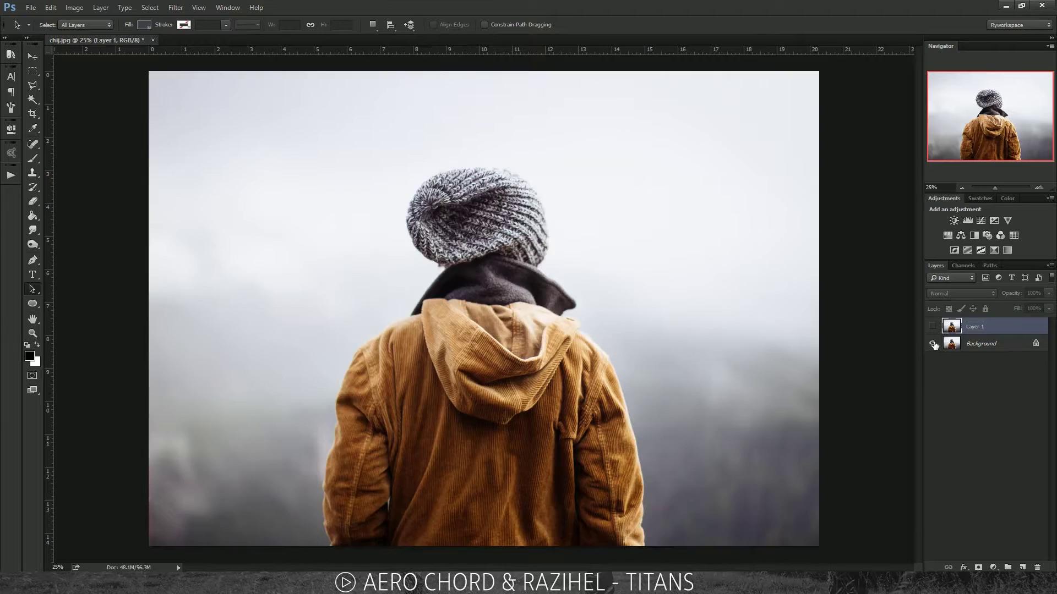
left_click(932, 343)
left_click(932, 326)
left_click(887, 346)
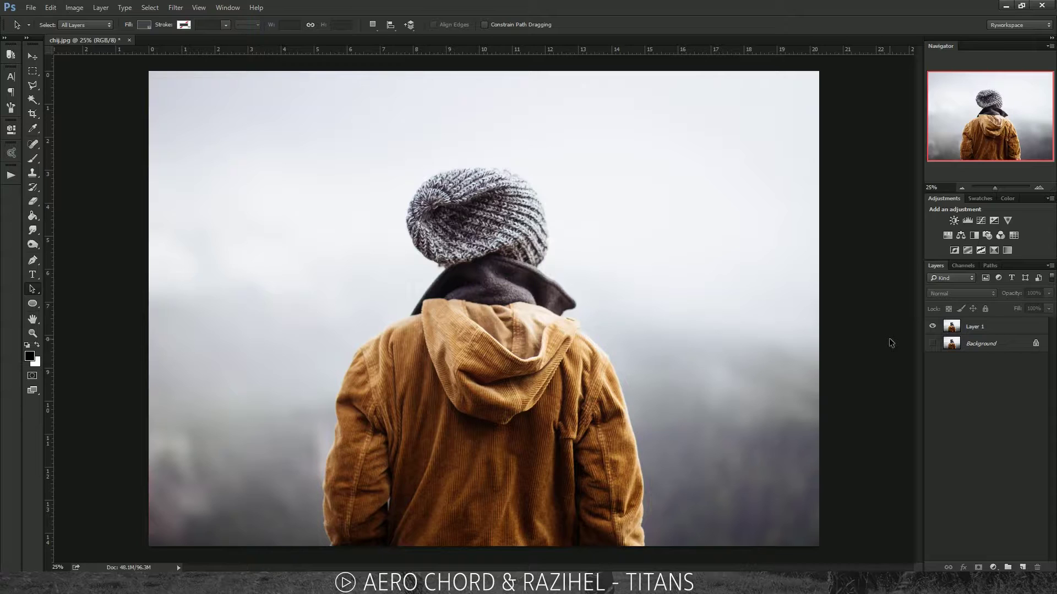
left_click(984, 326)
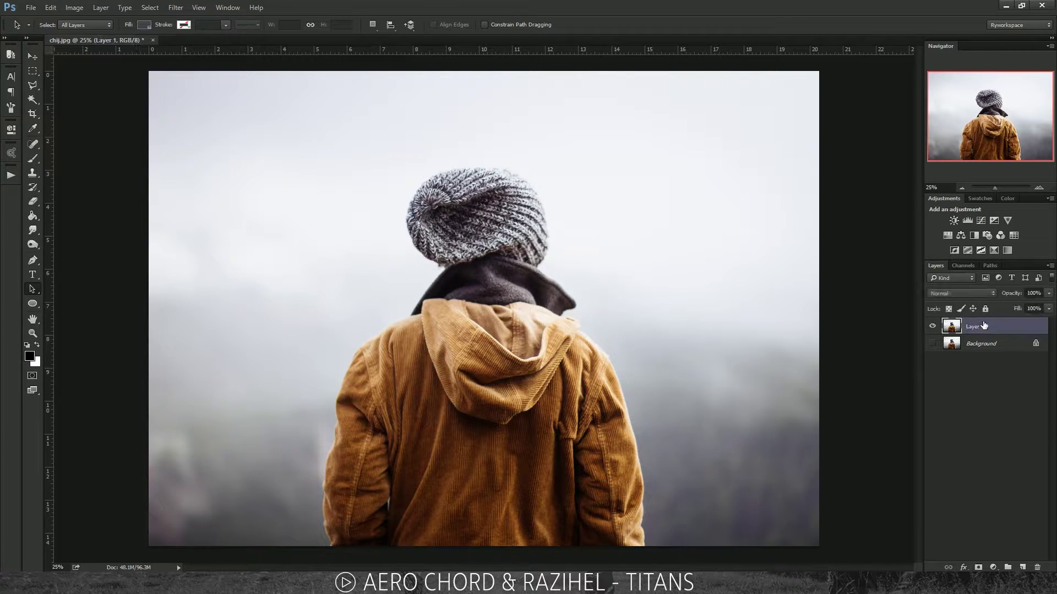
key("ctrl+j")
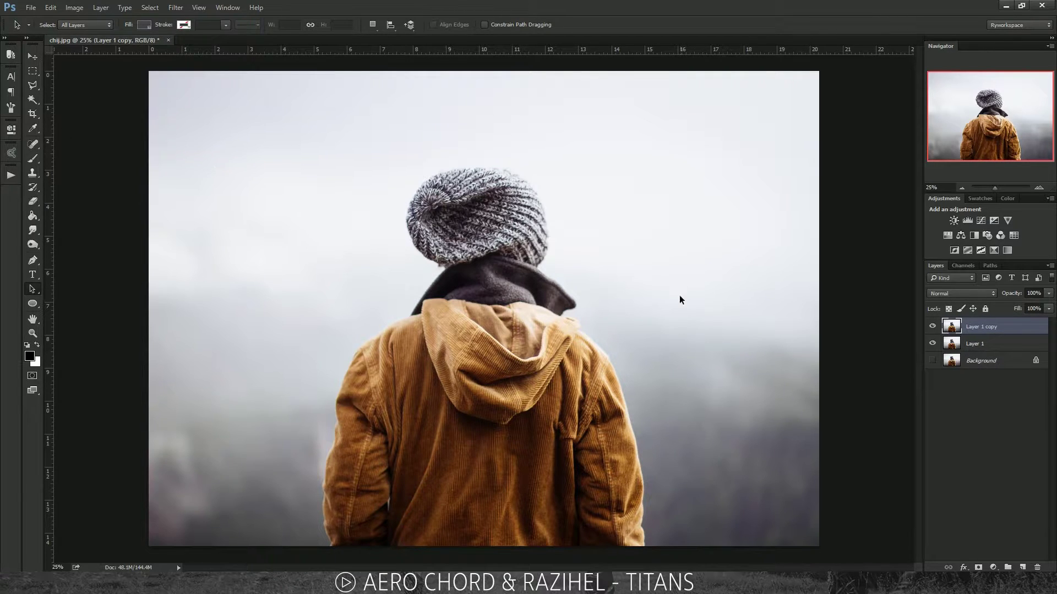
Step: Uncheck the G channel in Layer 1 copy's Advanced Blending and keep Layer 1 copy selected
double_click(1016, 329)
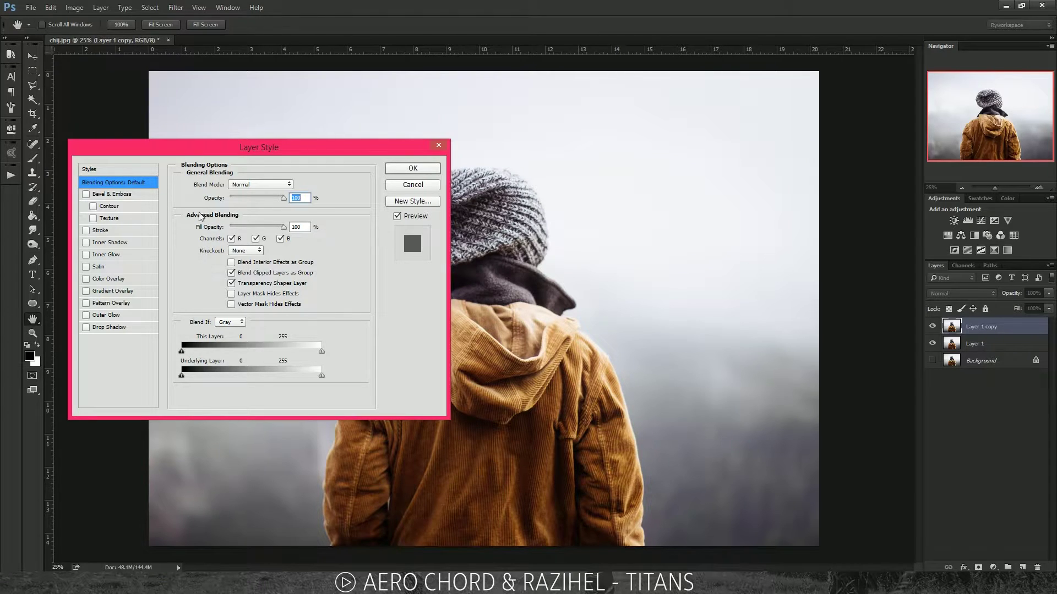
left_click_drag(222, 153, 230, 147)
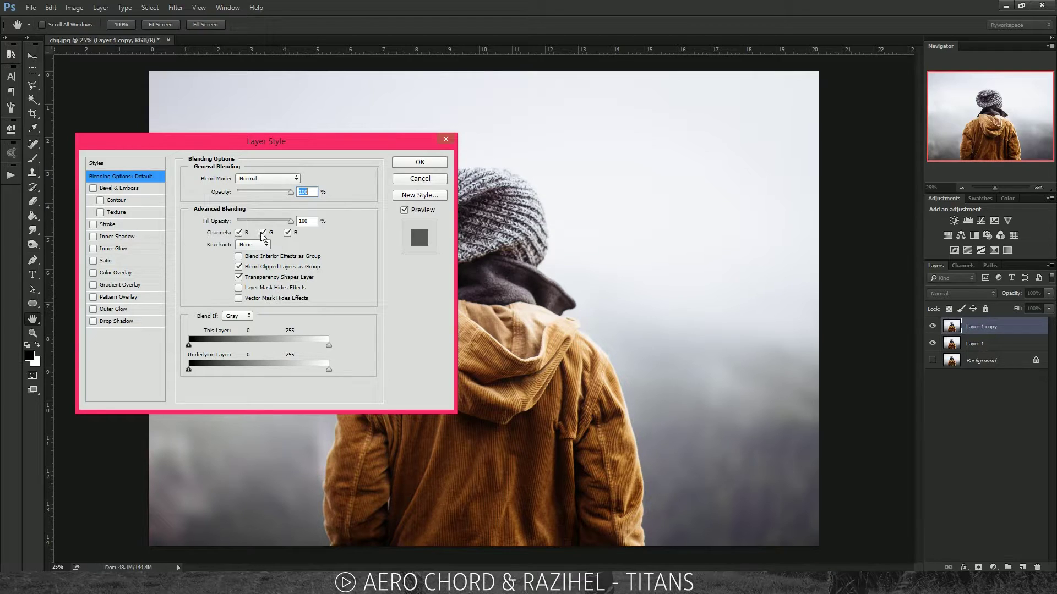
left_click(263, 233)
key("Return")
key("a")
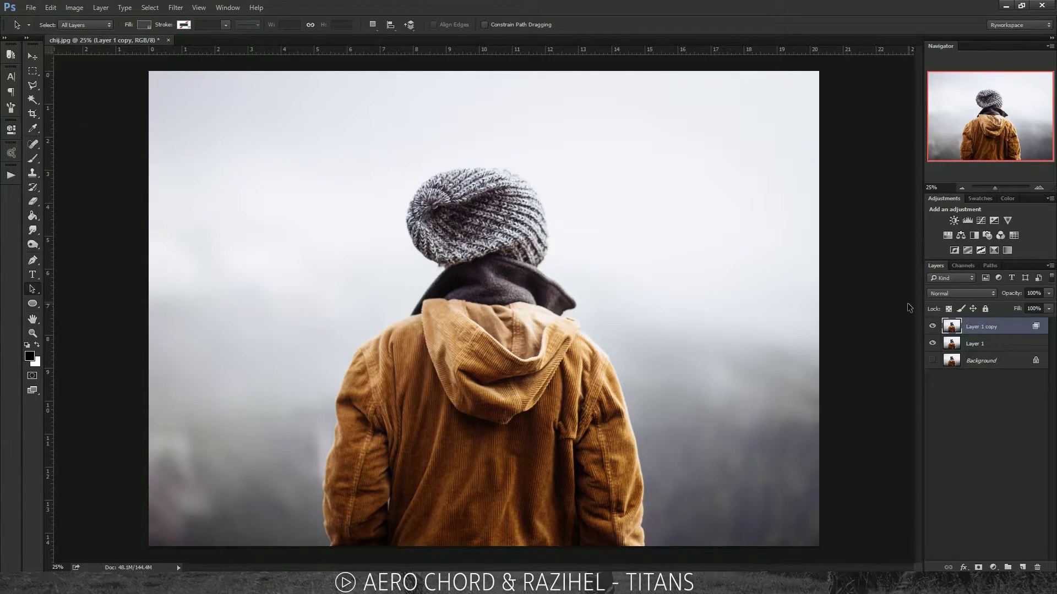
left_click(991, 344)
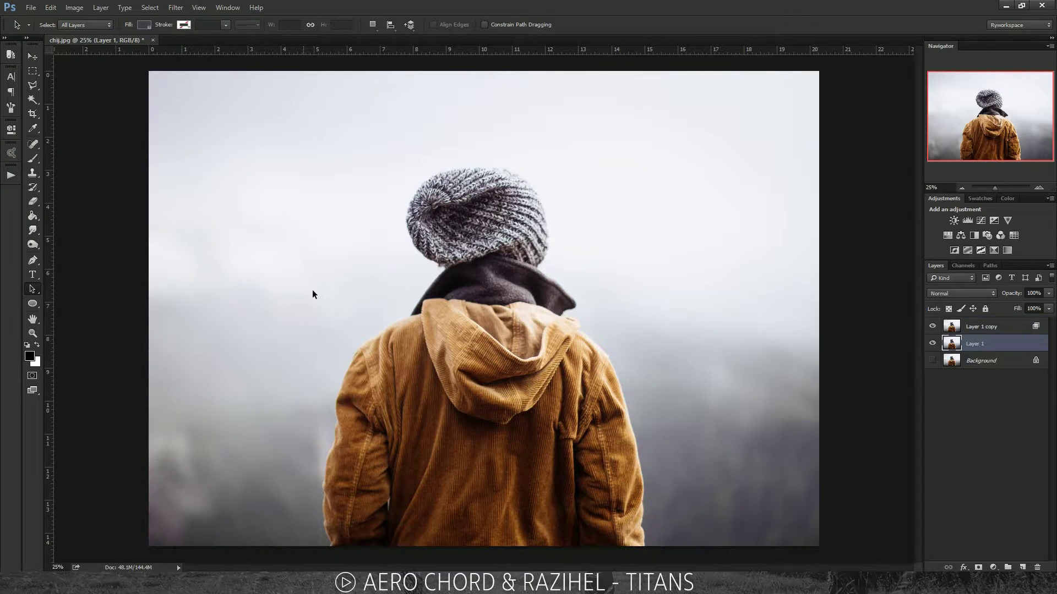
left_click(1005, 330)
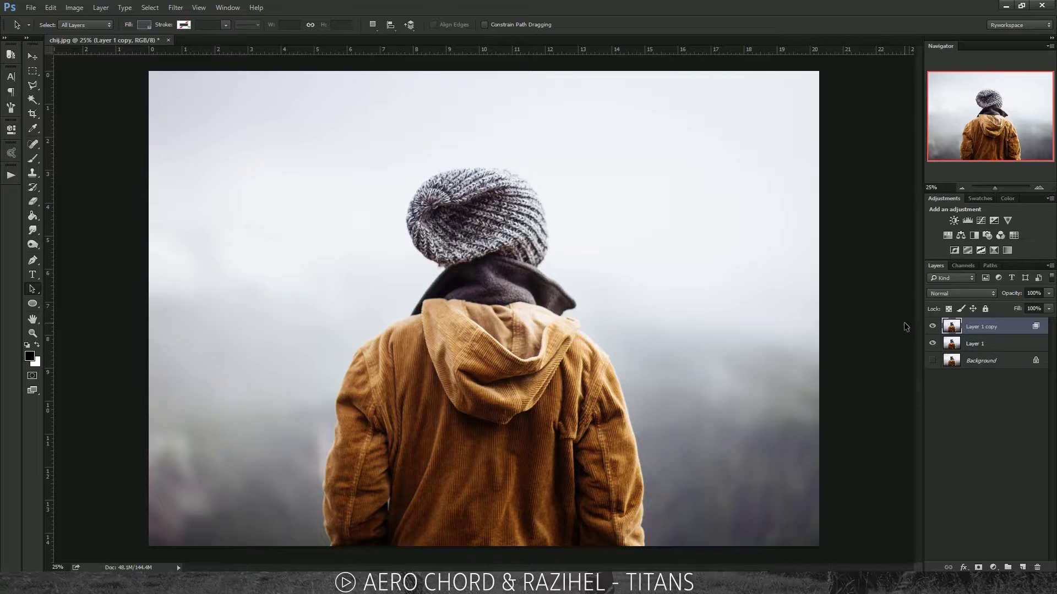
Step: Scale Layer 1 copy to about 102% and adjust its opacity
key("ctrl+t")
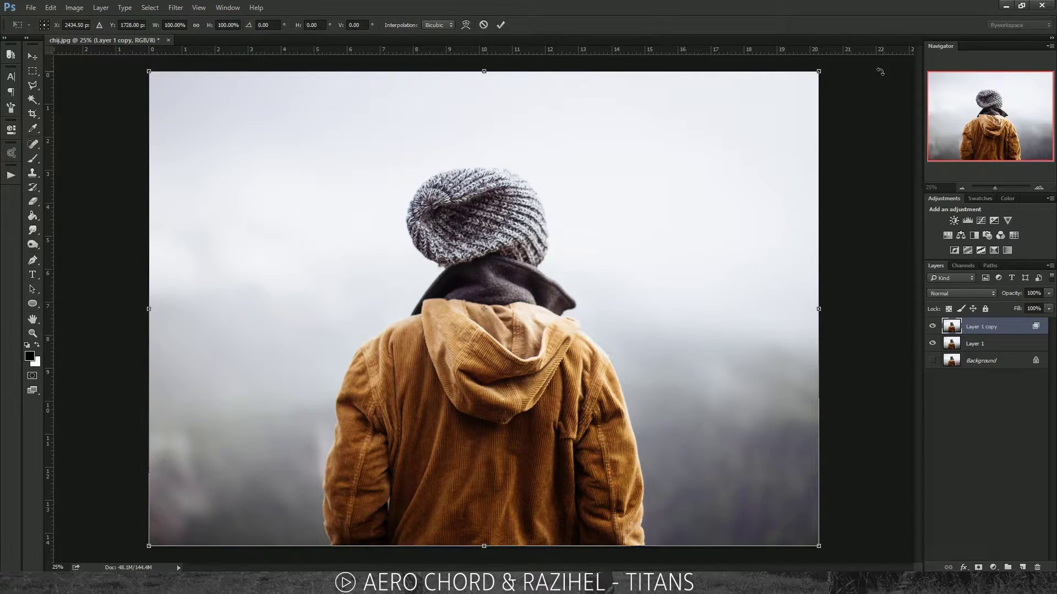
left_click_drag(819, 71, 825, 66)
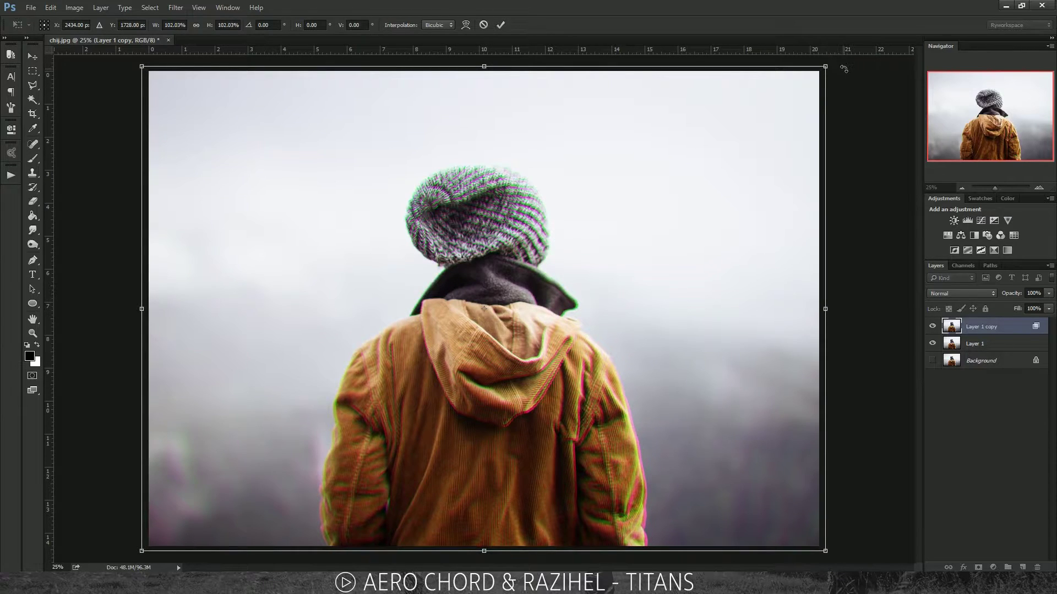
key("Return")
key("a")
key("3")
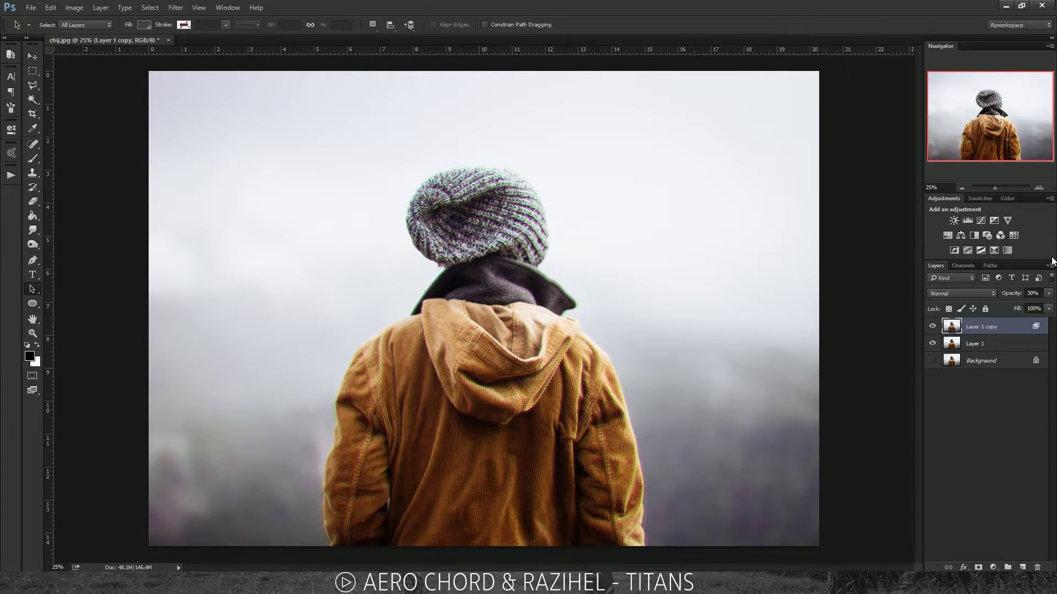
key("0")
Step: Zoom in on the jacket to inspect the green and magenta fringes, then zoom out
left_click(897, 263)
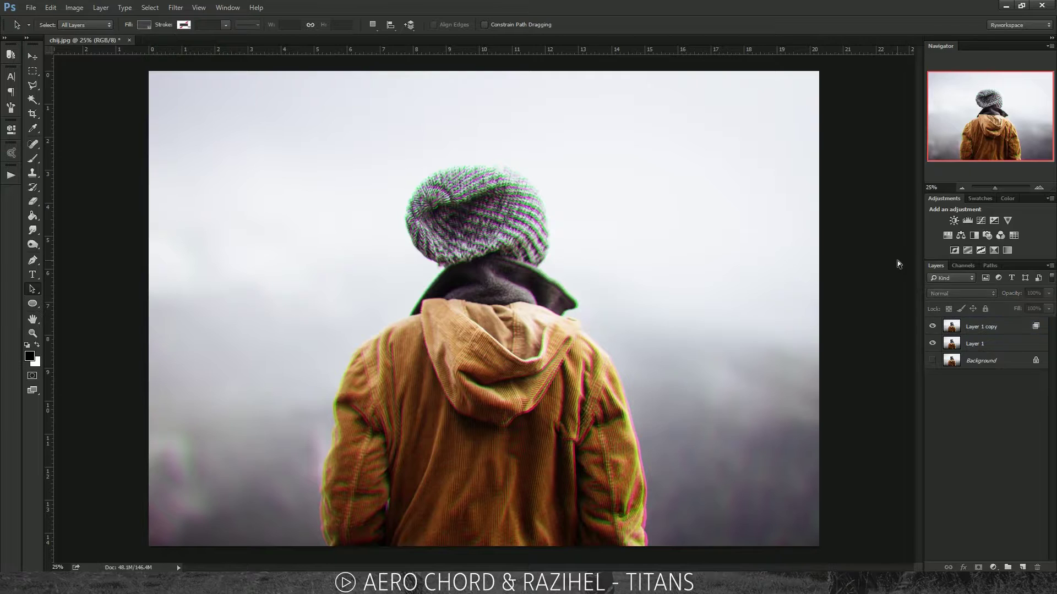
key("ctrl+plus")
scroll(448, 361, "down", 3)
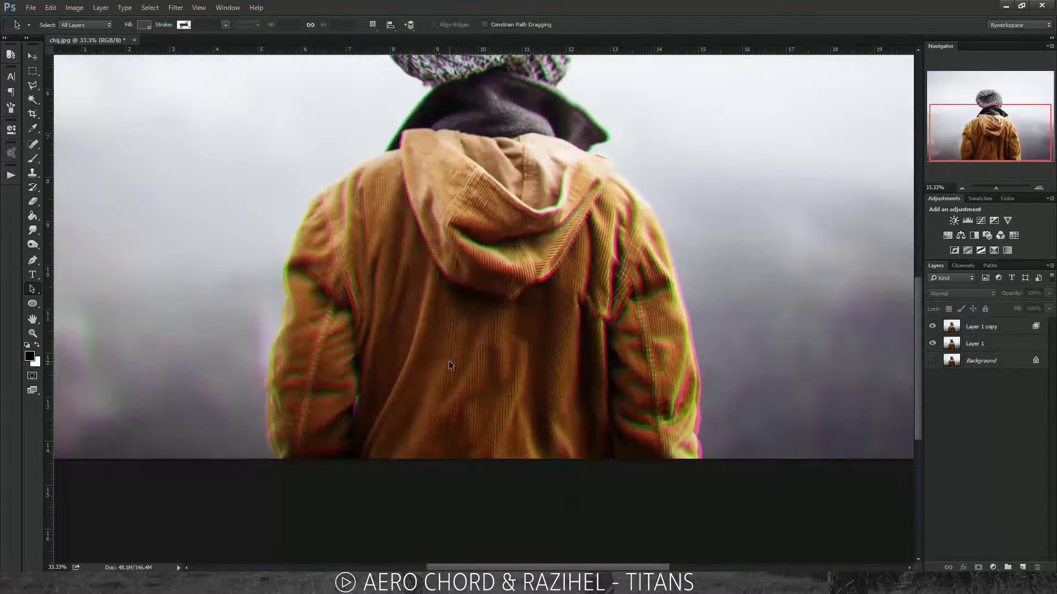
key("ctrl+plus")
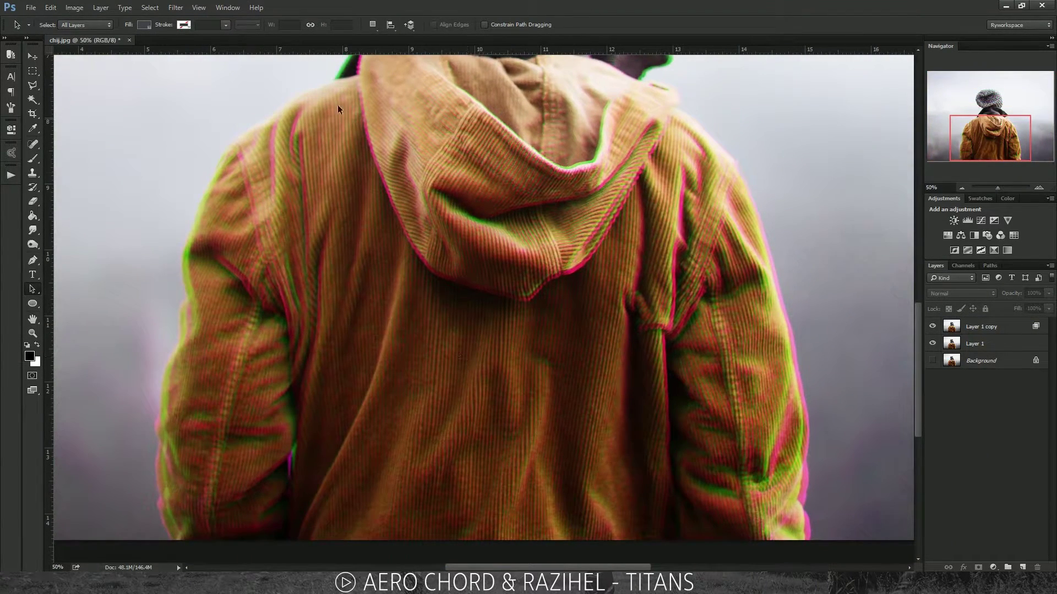
key("ctrl+minus")
key("ctrl+minus")
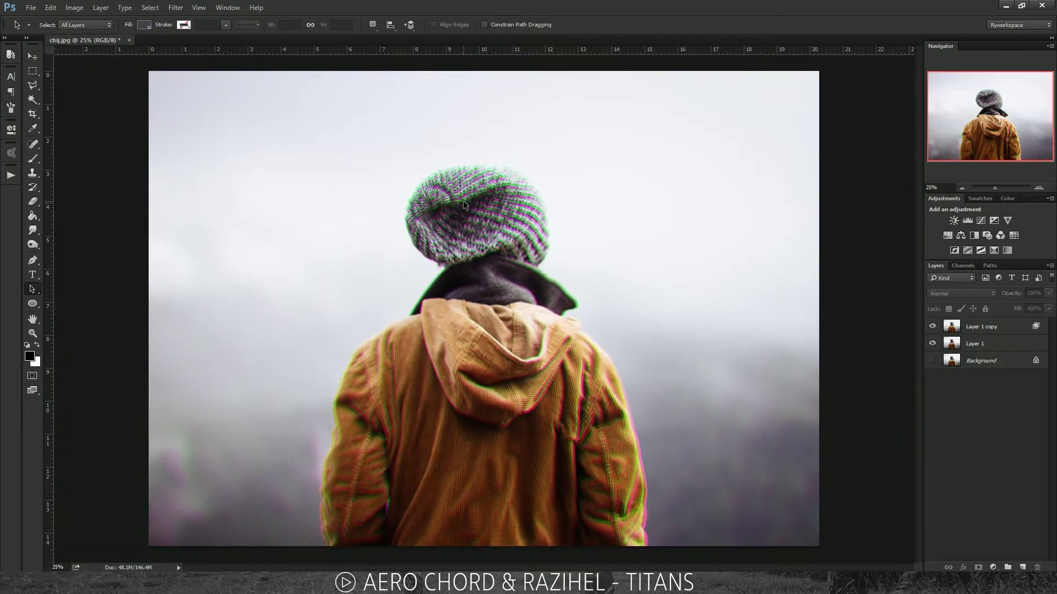
Step: Reopen Layer 1 copy's blending options and test excluding the red, then blue channel
double_click(1001, 330)
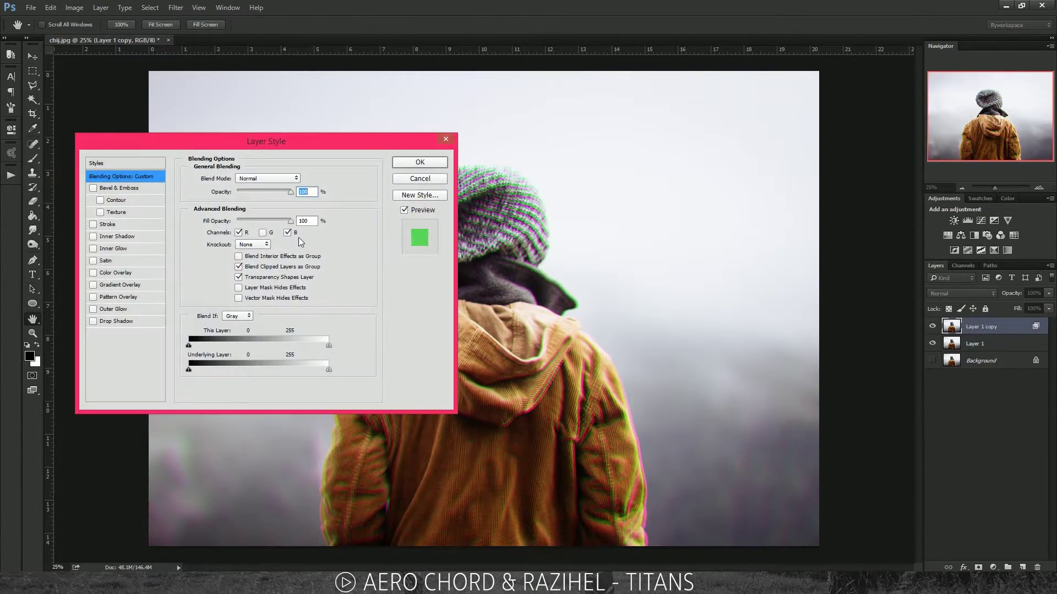
left_click(263, 233)
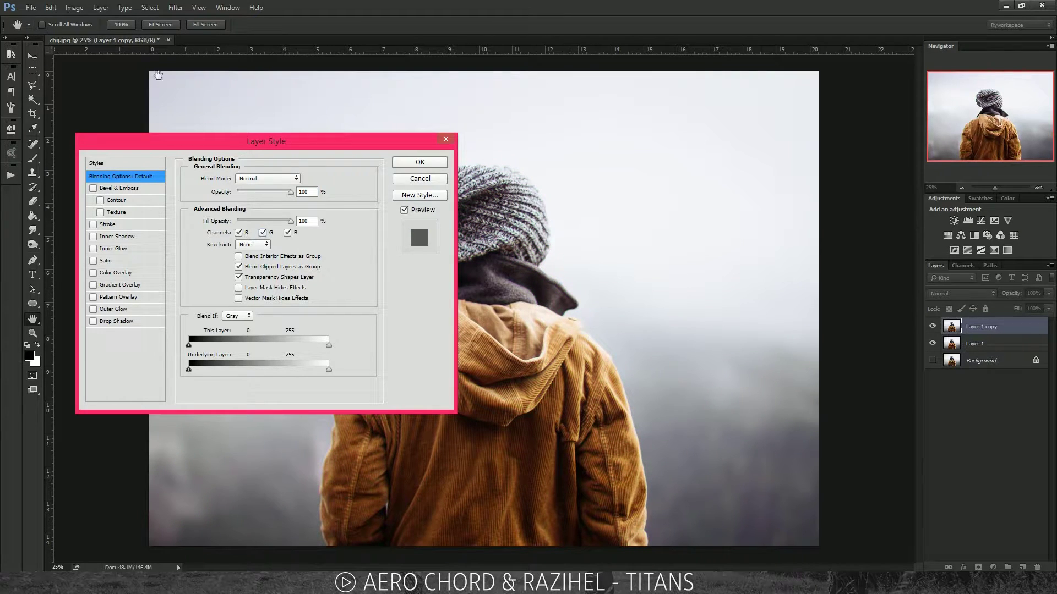
left_click(252, 244)
left_click(241, 233)
left_click(240, 233)
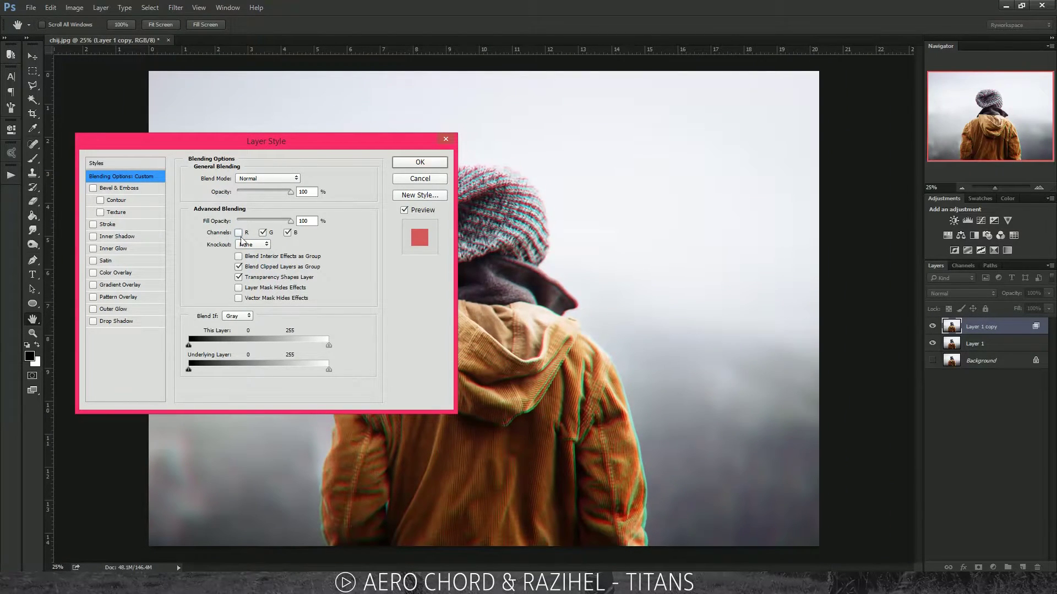
left_click(239, 232)
left_click(288, 233)
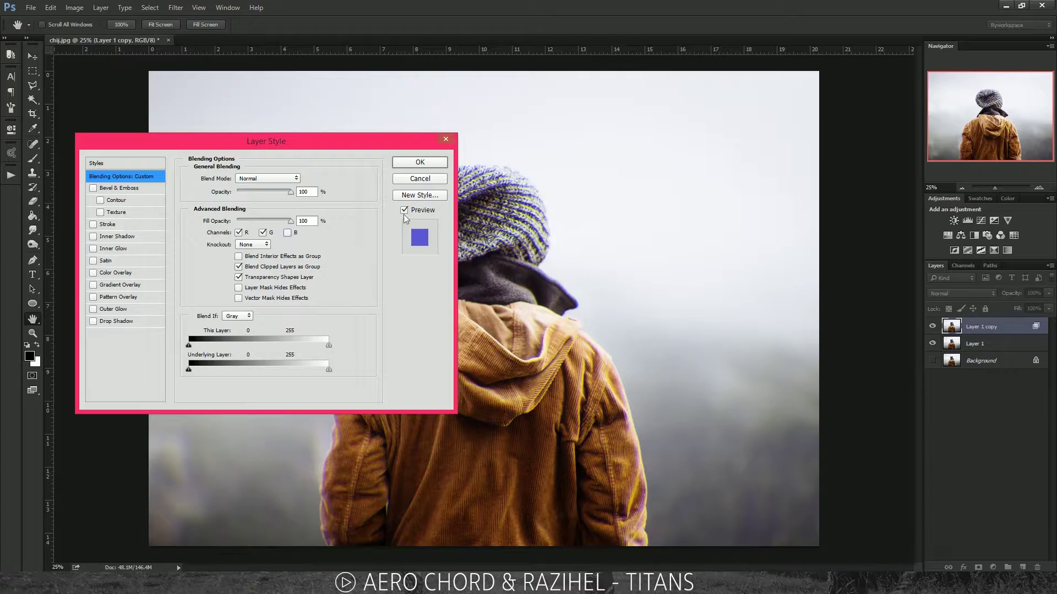
key("ctrl+plus")
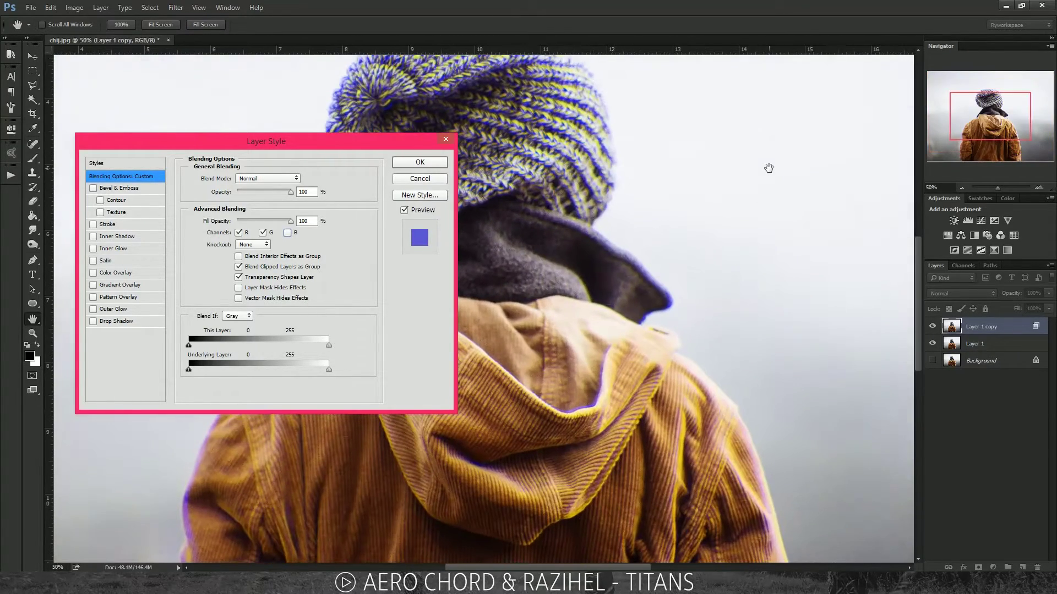
key("ctrl+minus")
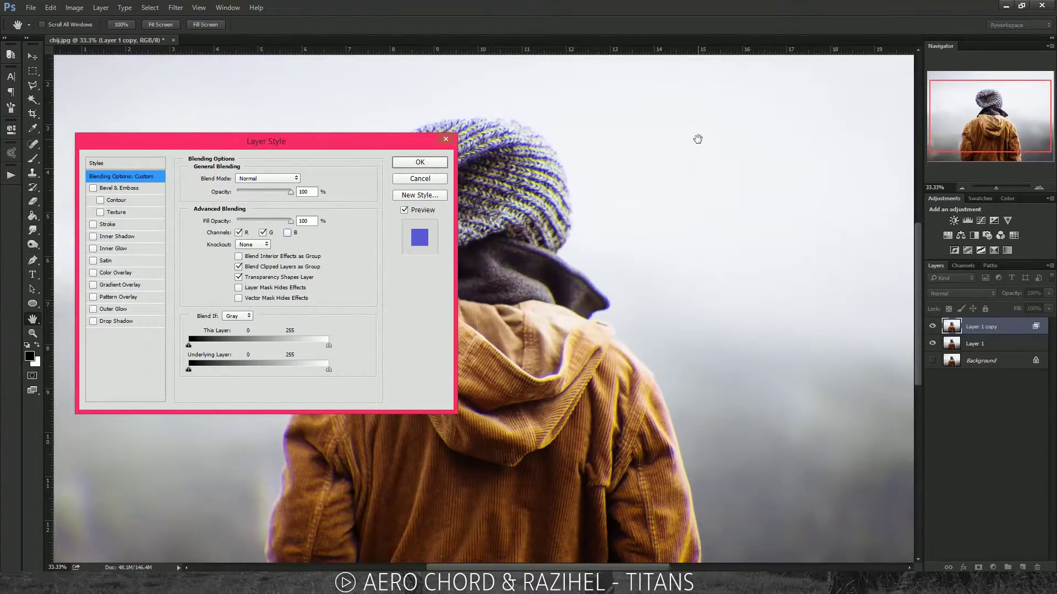
key("ctrl+minus")
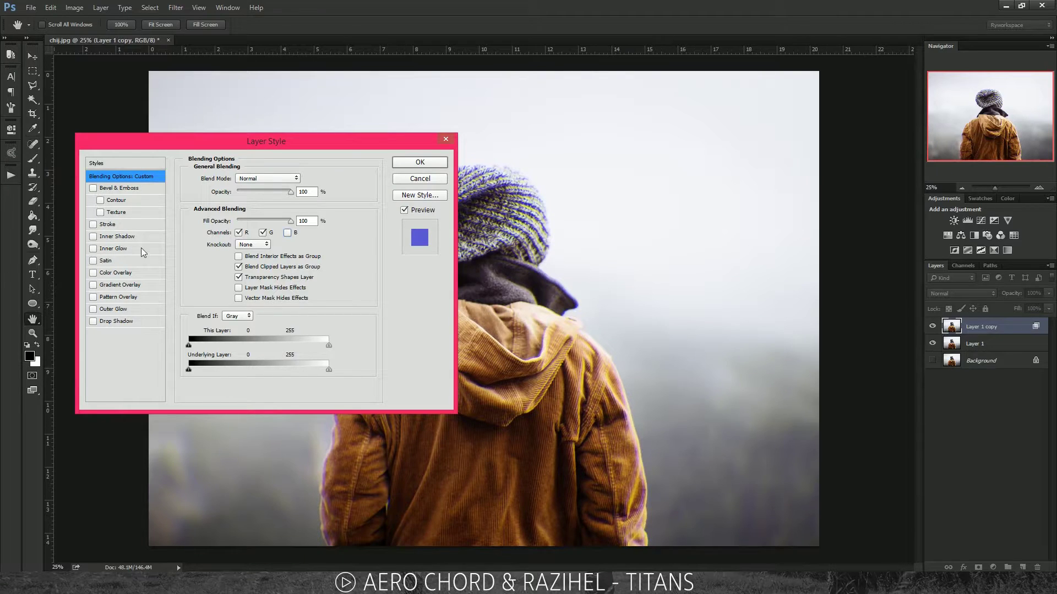
Step: Try excluding green, then settle on G and B checked with R unchecked
left_click(287, 232)
left_click(246, 235)
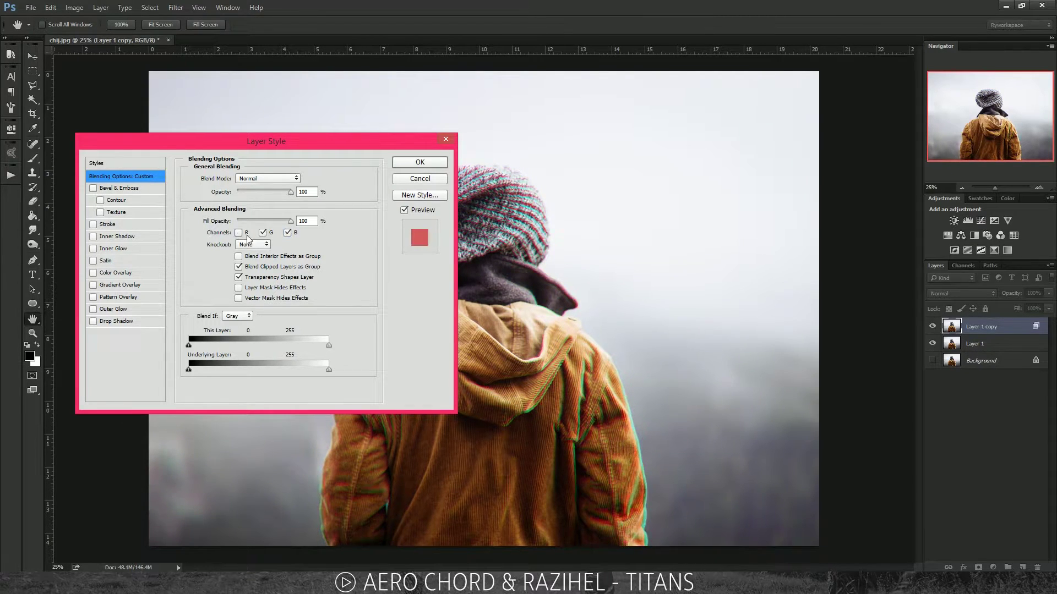
left_click(239, 232)
left_click(262, 232)
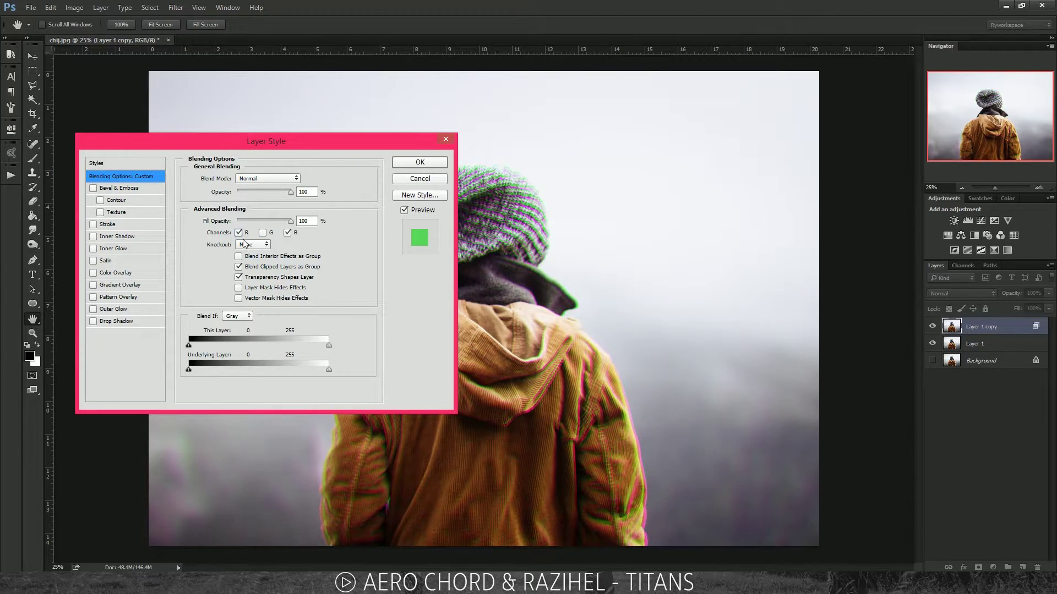
left_click(262, 232)
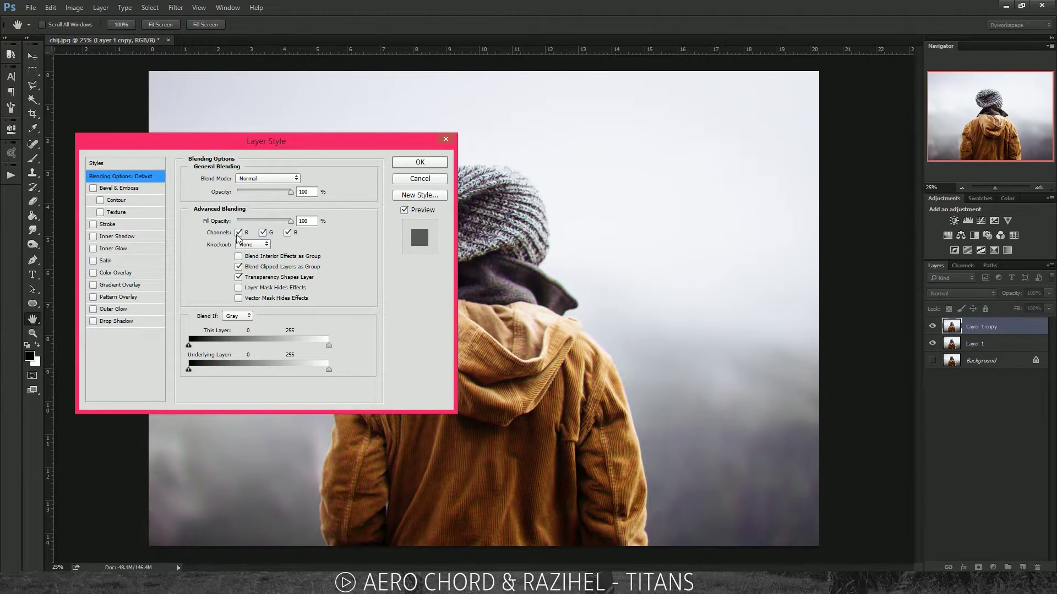
left_click(238, 233)
Step: Apply the blending change and scale Layer 1 copy up to roughly 100.3%
key("Return")
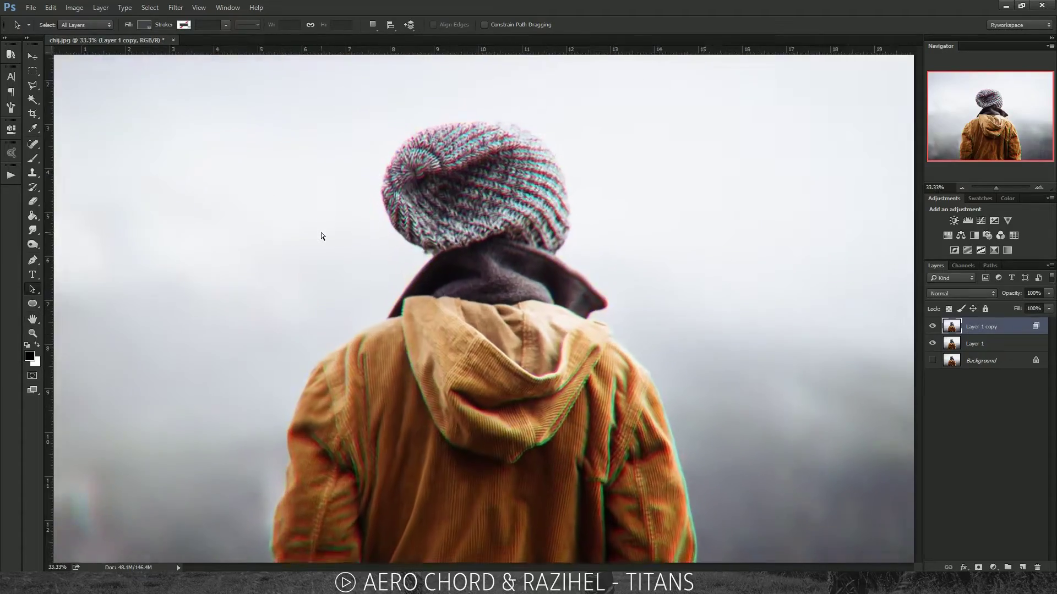
key("ctrl+t")
left_click_drag(835, 70, 897, 141)
key("Return")
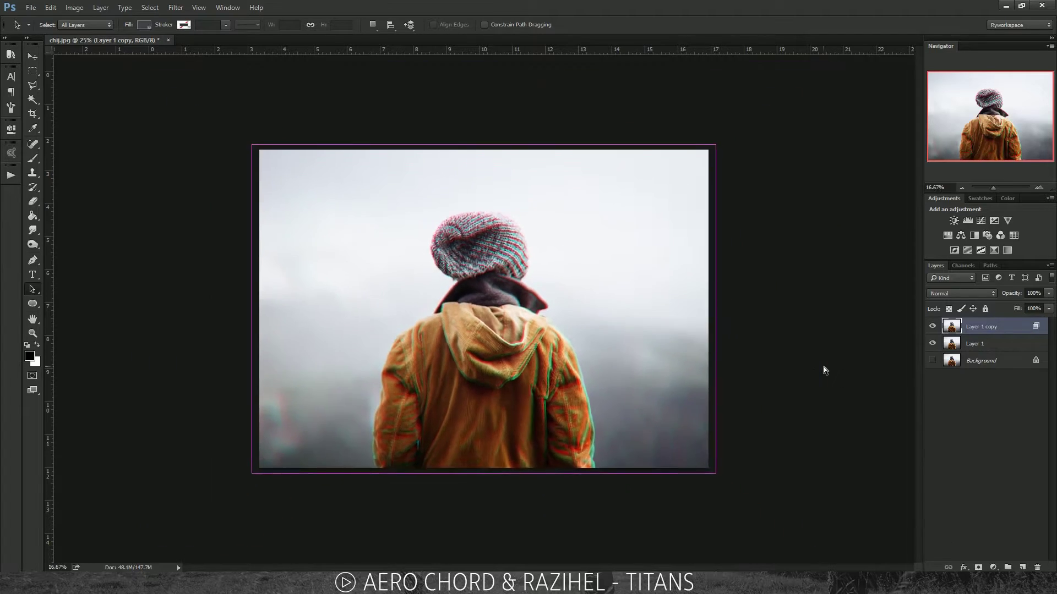
Step: Draw about eight thin marquee slices across the hat, hood, jacket and bottom edge
key("m")
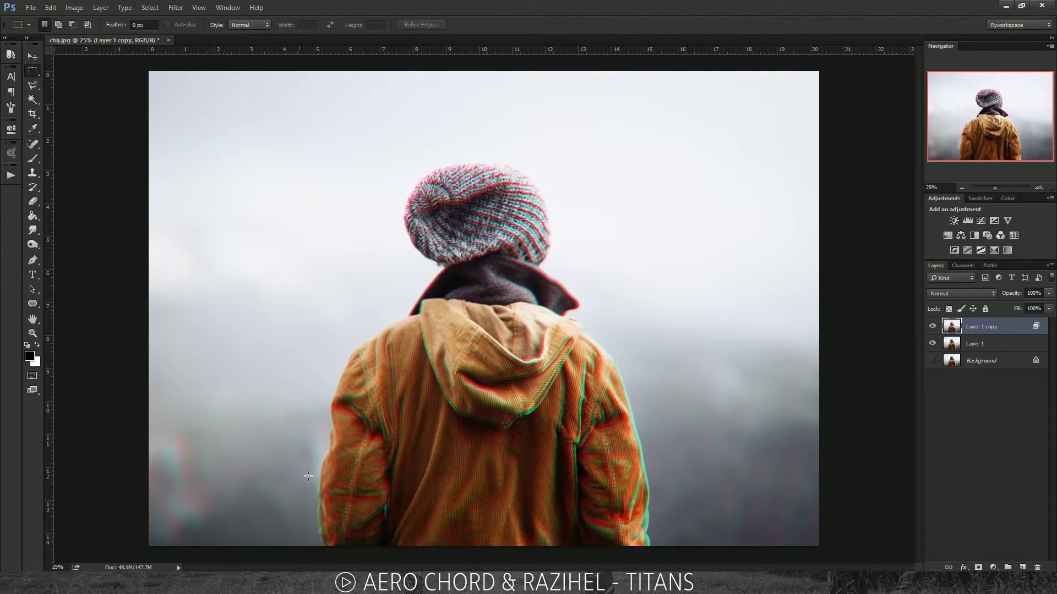
left_click_drag(263, 453, 391, 489)
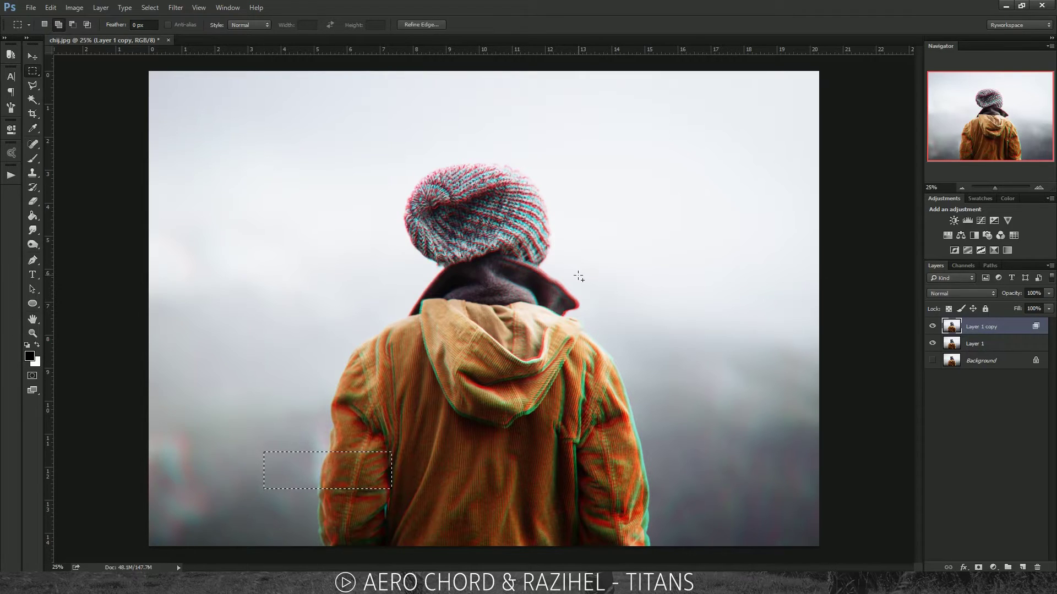
left_click_drag(577, 276, 415, 261)
left_click_drag(628, 499, 683, 483)
left_click_drag(440, 426, 524, 400)
left_click_drag(404, 167, 580, 166)
left_click_drag(404, 228, 563, 230)
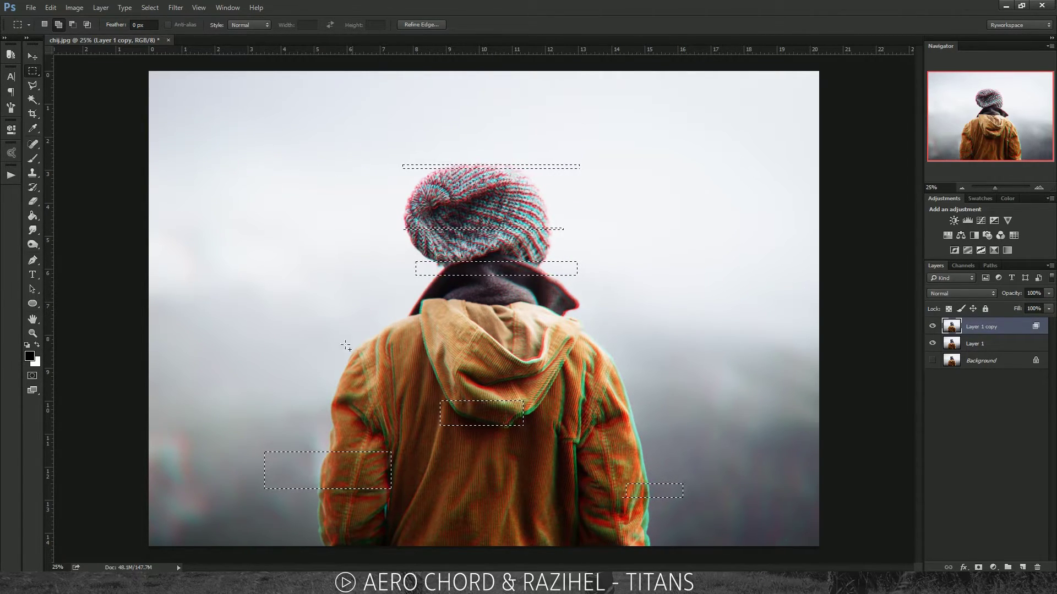
left_click_drag(319, 353, 395, 354)
left_click_drag(304, 537, 405, 545)
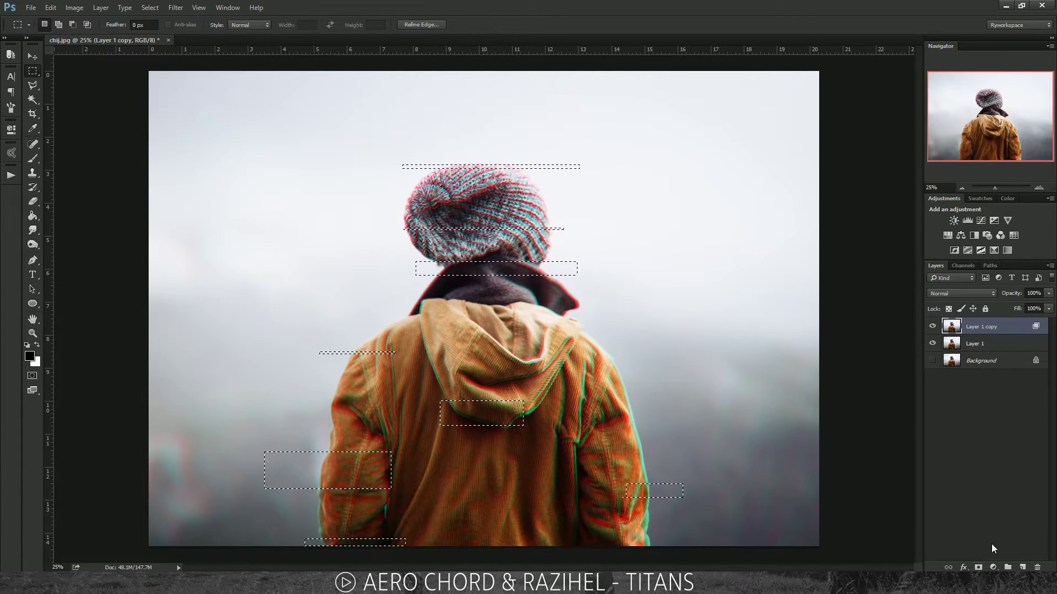
Step: Add a layer mask to Layer 1 copy from the slices and invert it with Ctrl+I
left_click(978, 568)
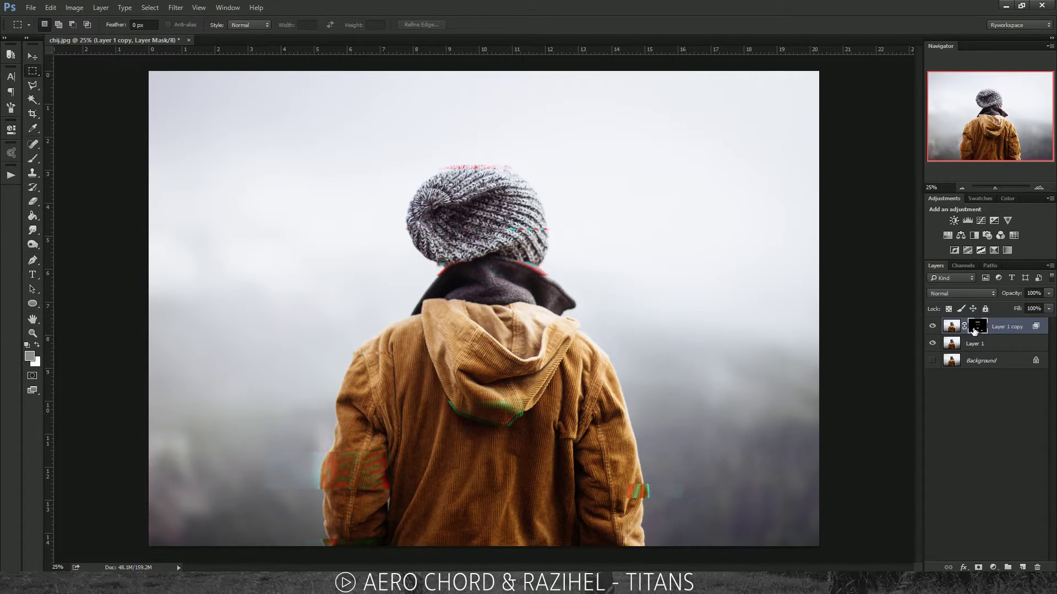
key("ctrl+i")
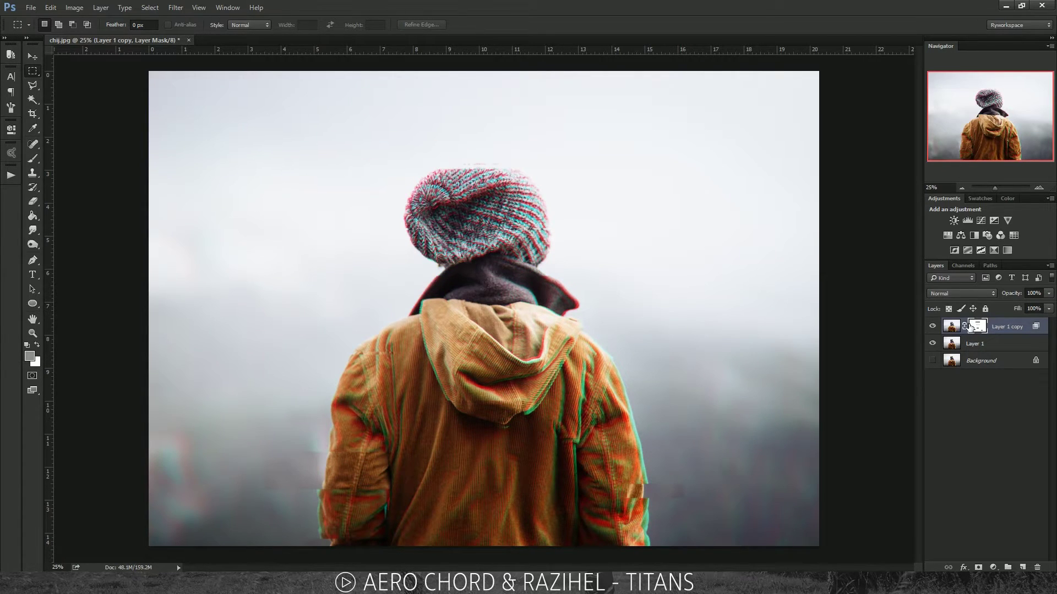
key("a")
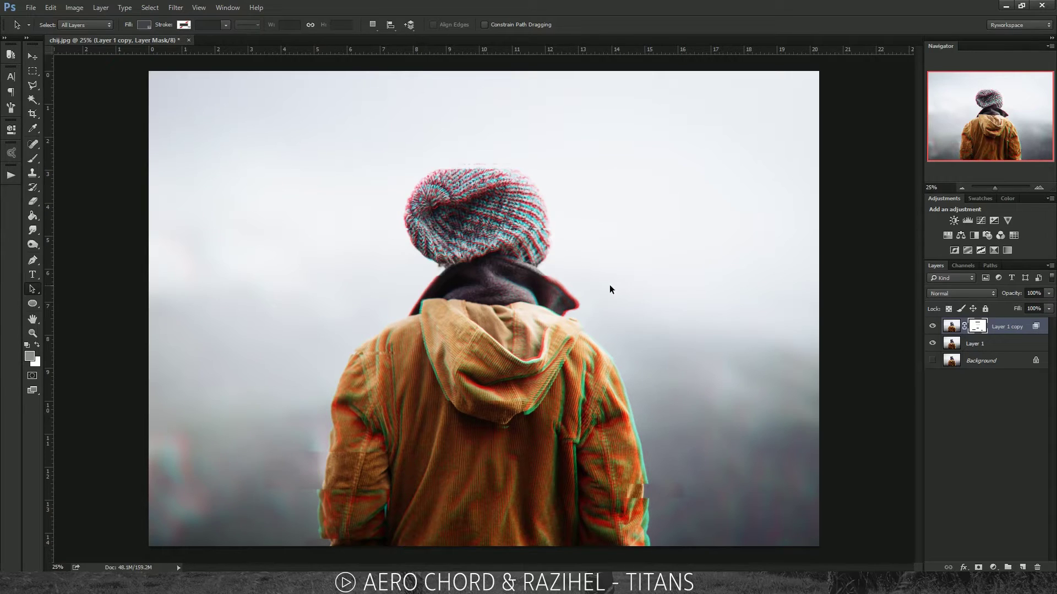
Step: Select six new thin marquee strips across the jacket, neck and hat top
key("b")
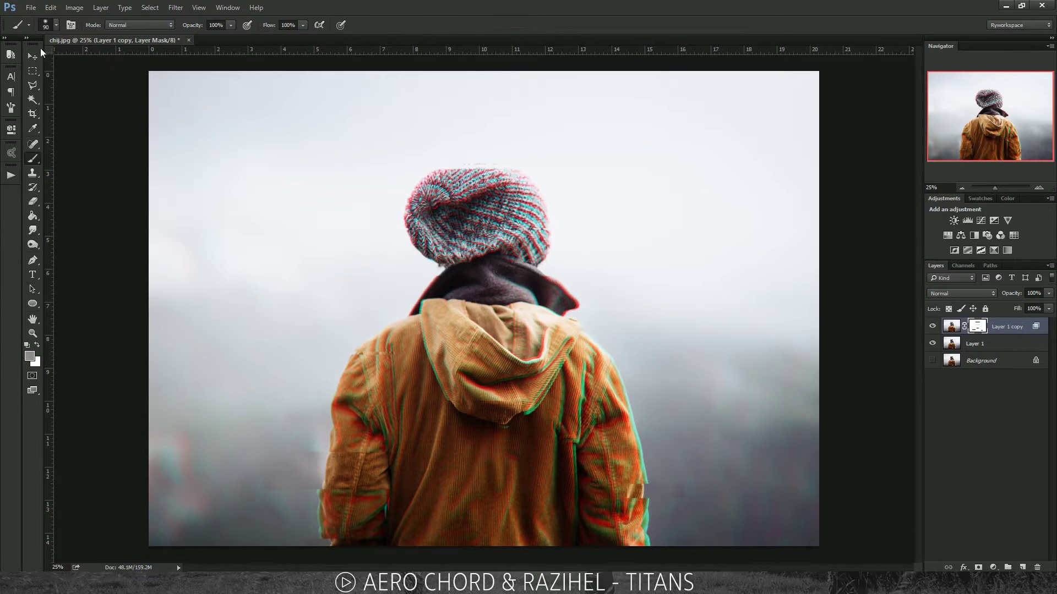
left_click(31, 74)
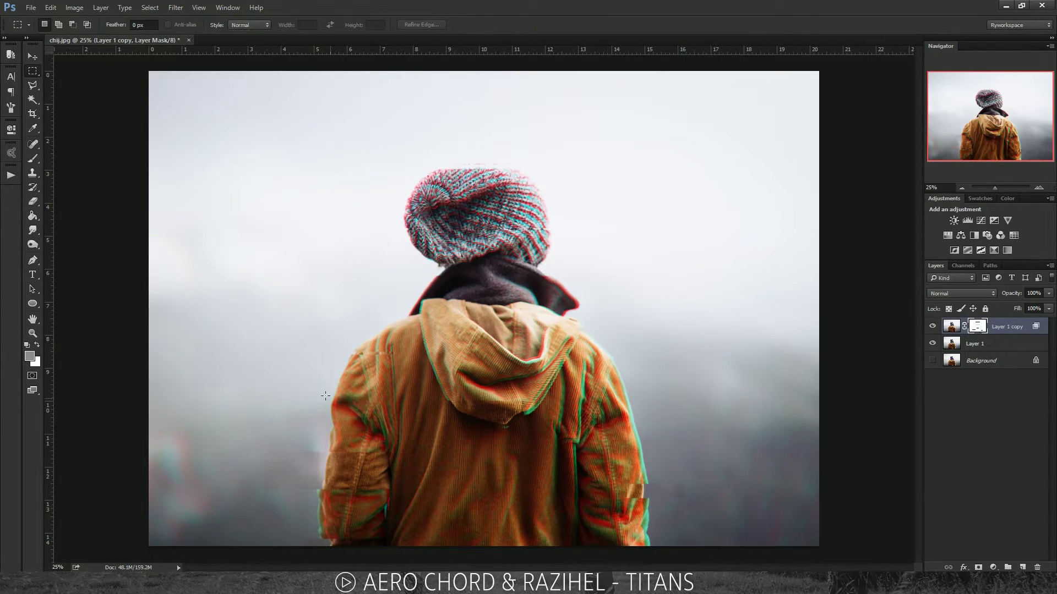
left_click_drag(304, 388, 395, 395)
left_click_drag(531, 459, 450, 445)
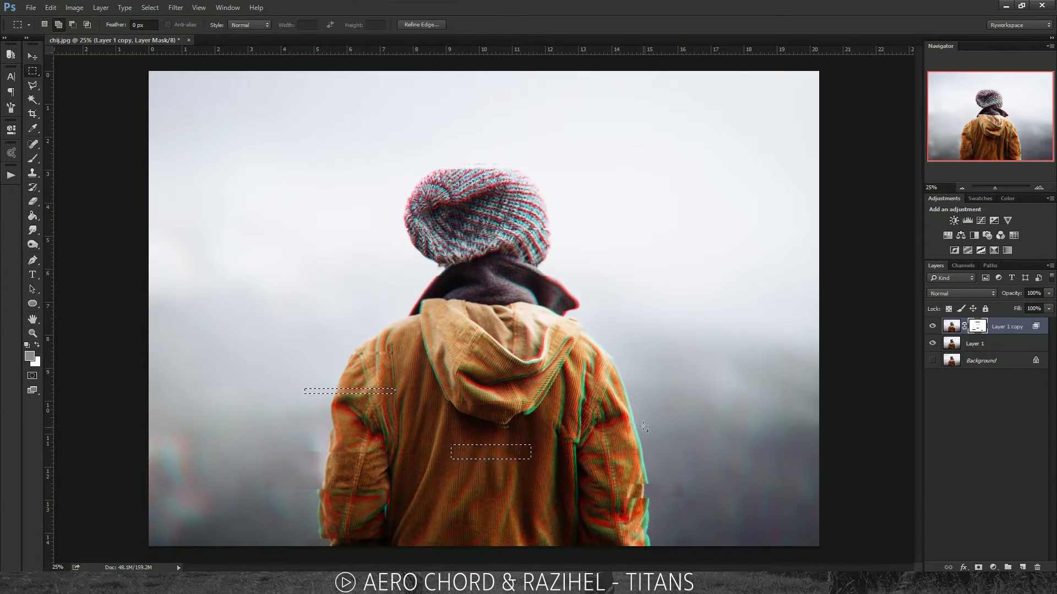
left_click_drag(653, 370, 547, 377)
left_click_drag(359, 285, 461, 296)
left_click_drag(386, 226, 460, 238)
left_click_drag(560, 196, 390, 189)
Step: Switch to the Brush and enlarge it with ] for painting on the mask
key("b")
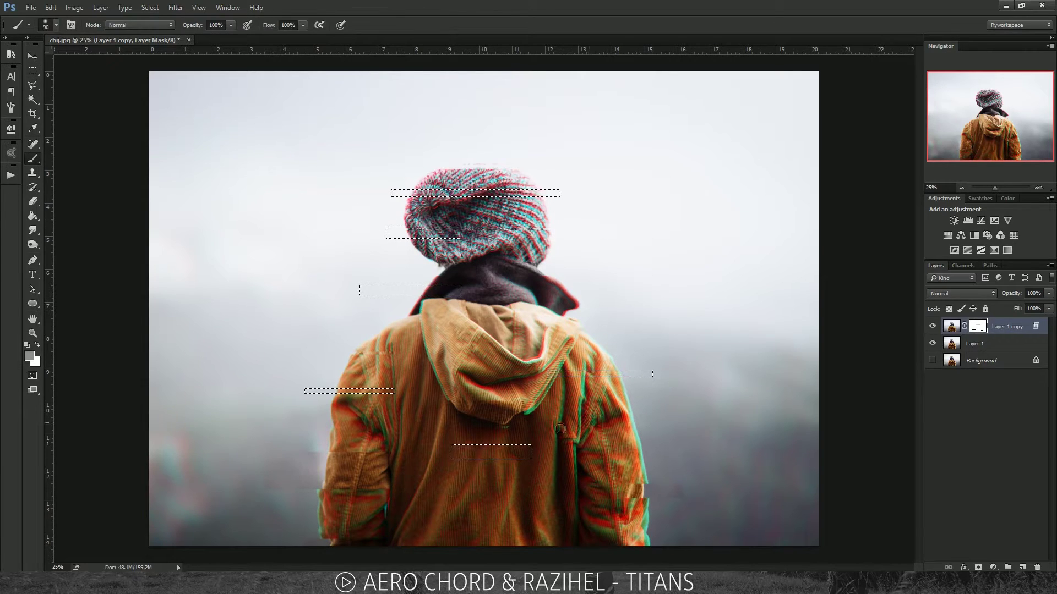
key("ctrl+minus")
key("p")
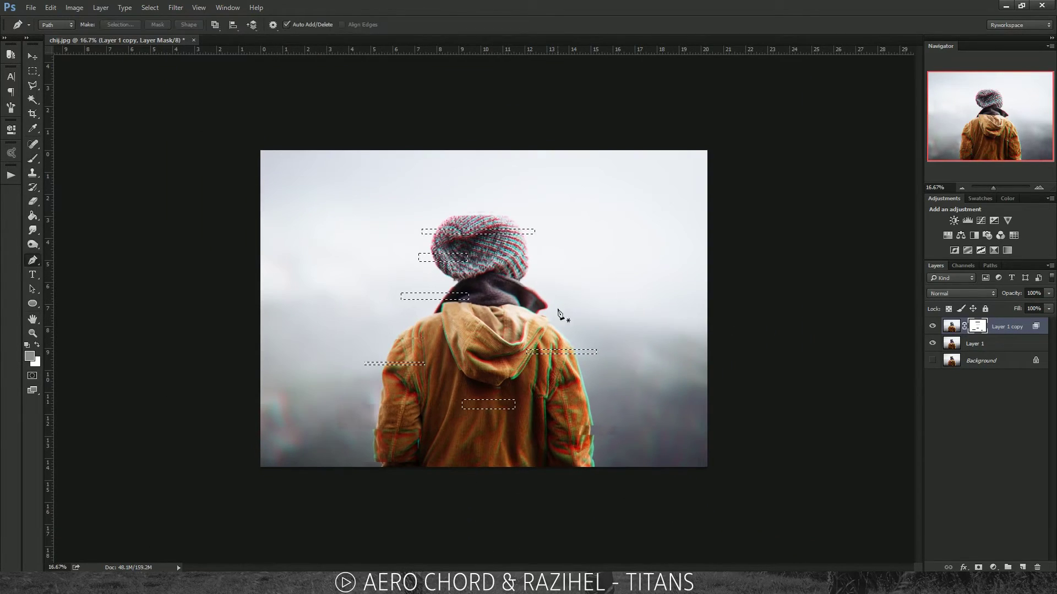
key("b")
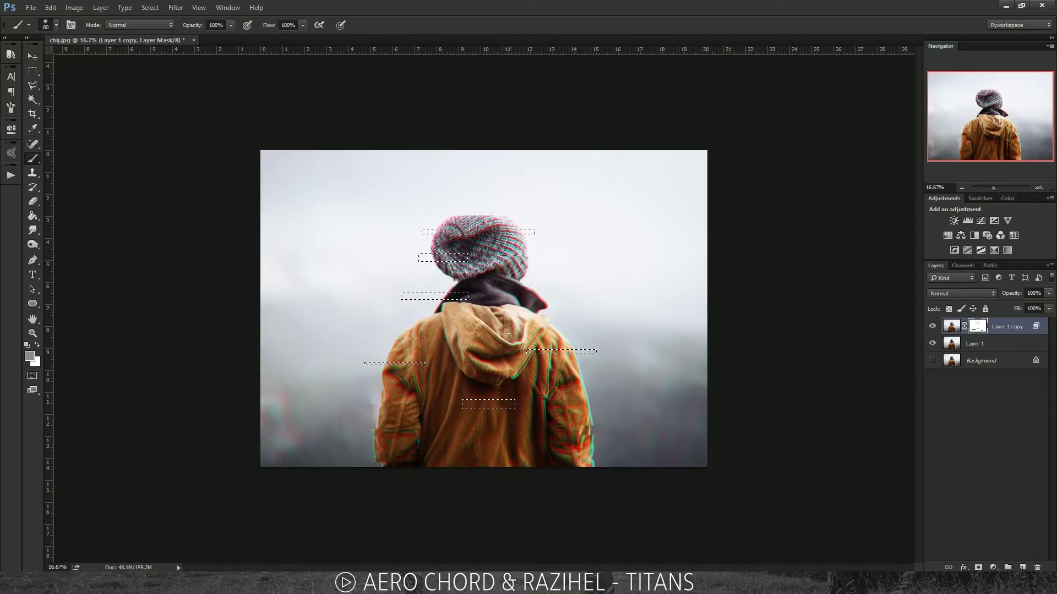
key("bracketright")
key("bracketright")
key("bracketright")
key("bracketright")
key("bracketright")
key("bracketright")
key("bracketright")
key("bracketright")
key("bracketright")
key("bracketright")
key("bracketright")
key("bracketright")
key("bracketright")
key("bracketright")
key("bracketright")
key("bracketright")
key("bracketright")
key("bracketright")
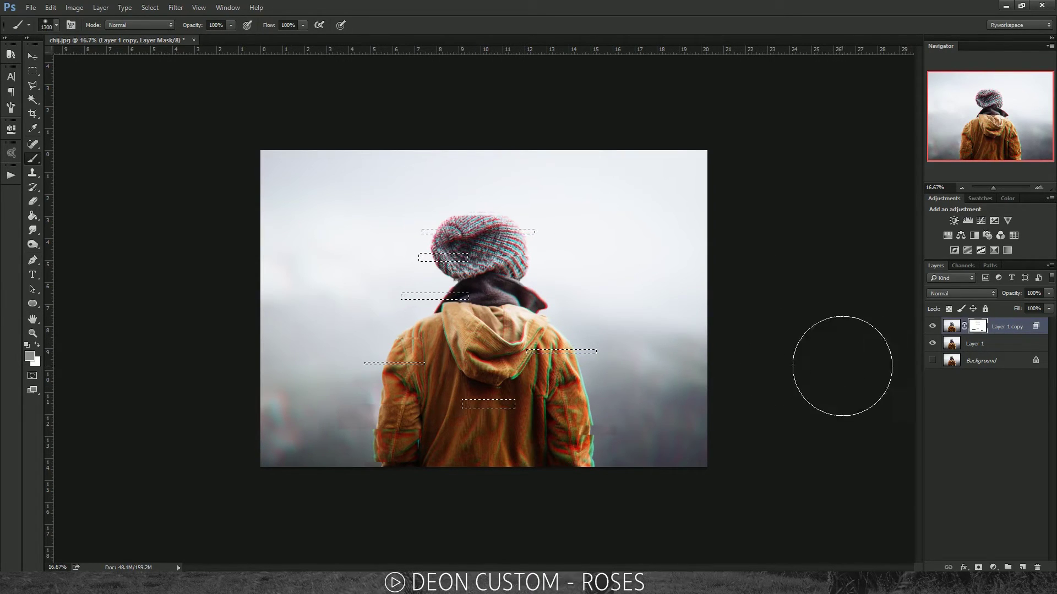
key("bracketright")
key("bracketright")
double_click(977, 326)
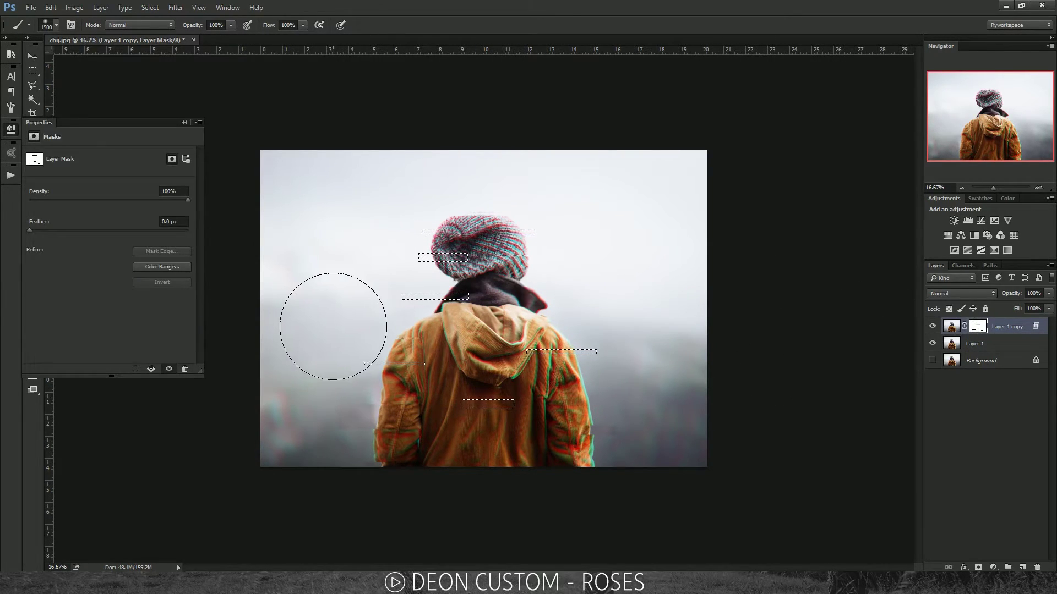
left_click(11, 130)
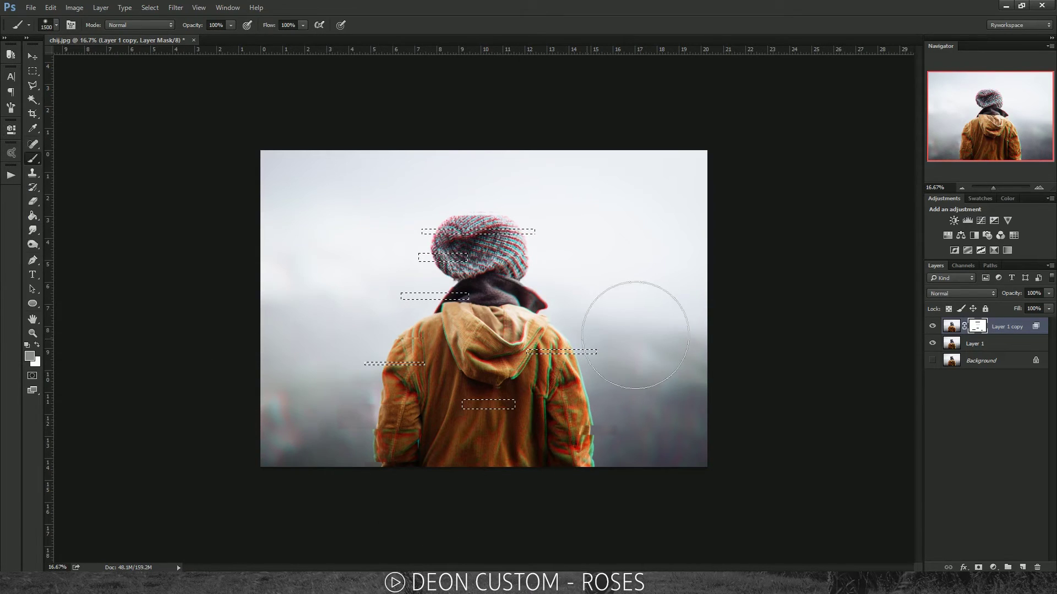
Step: Make black the painting colour and clear the slice selections with Ctrl+D
key("ctrl+plus")
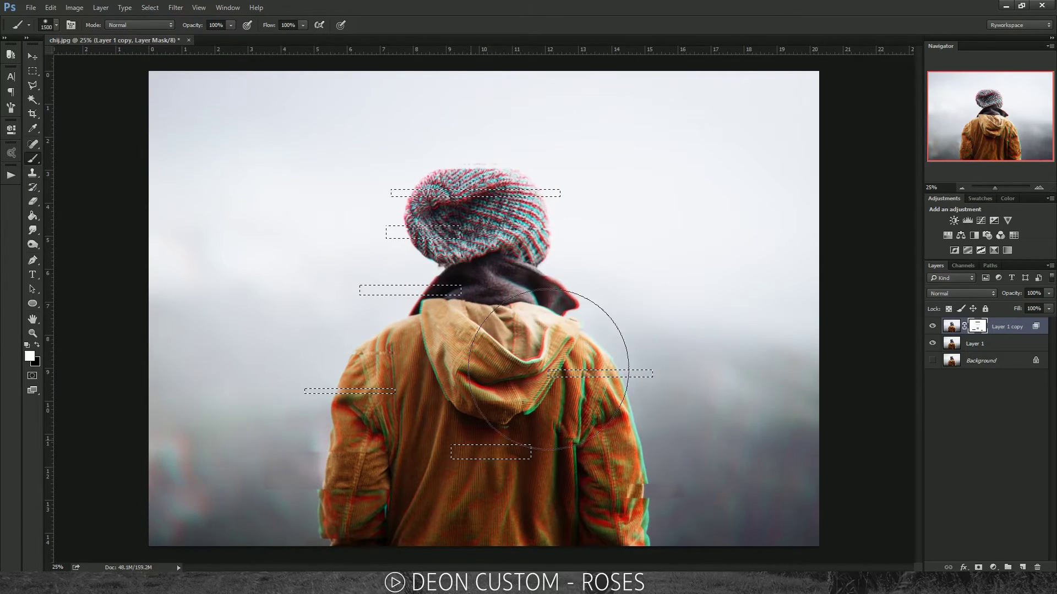
key("x")
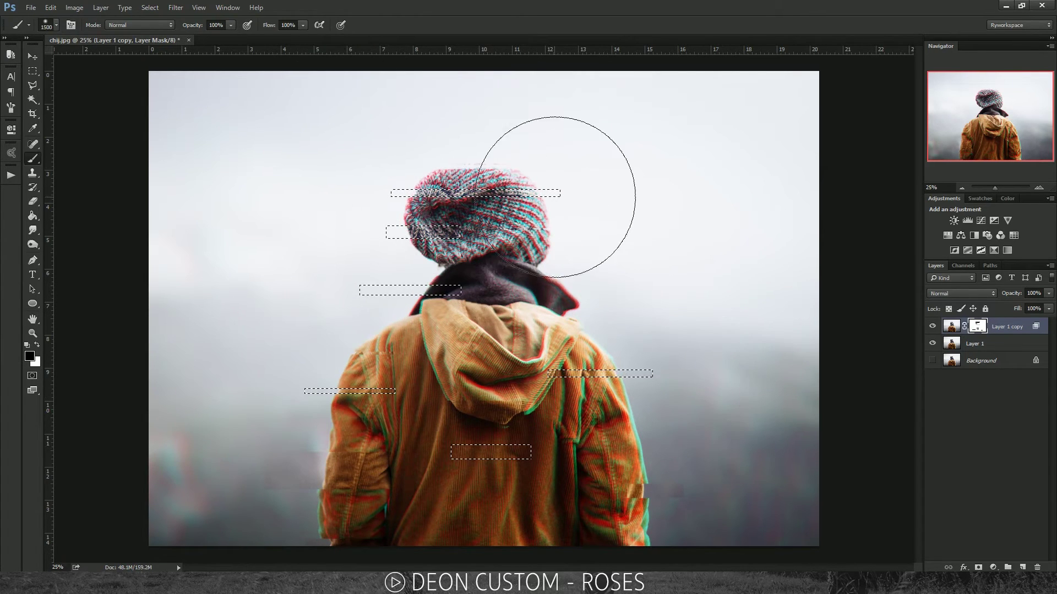
key("a")
key("ctrl+d")
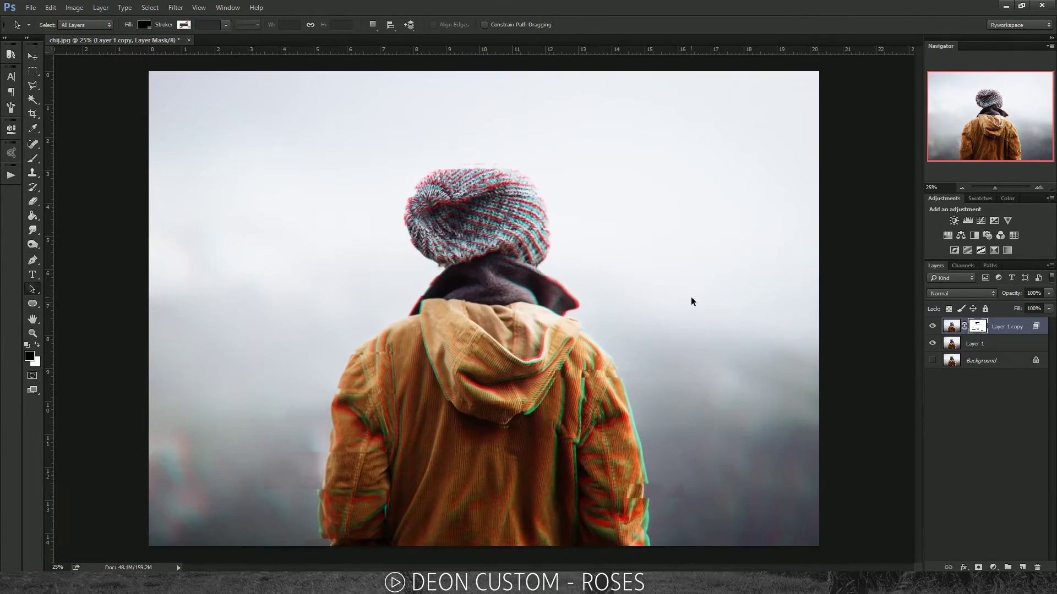
key("ctrl+plus")
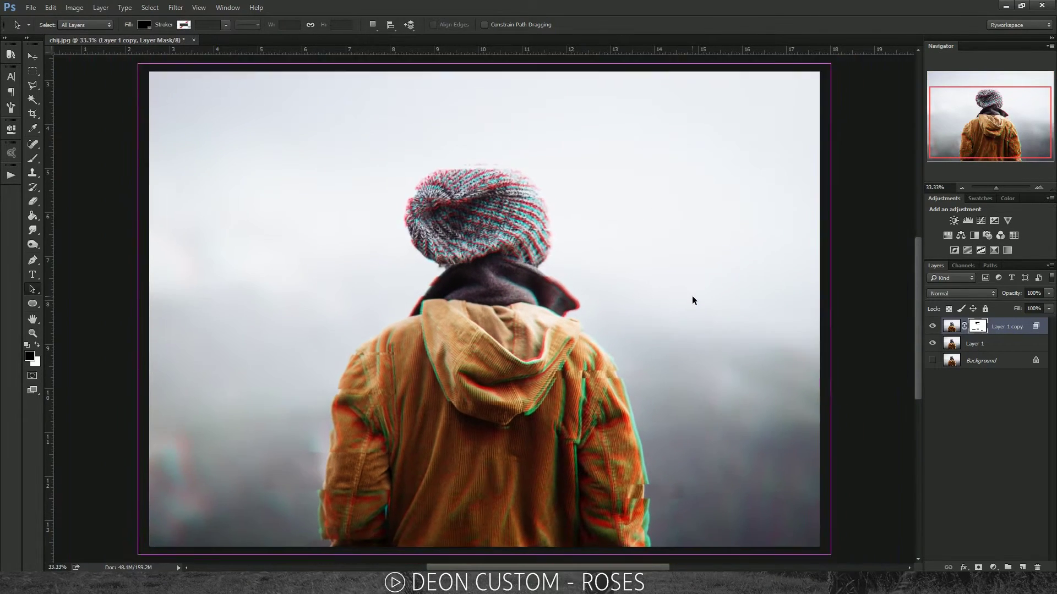
key("ctrl+minus")
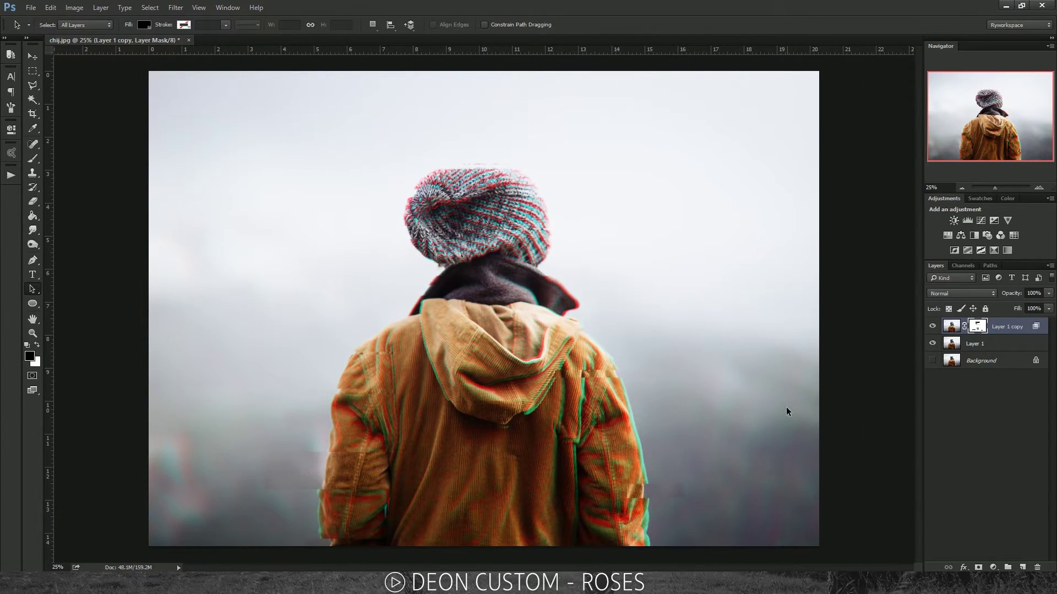
left_click(931, 325)
left_click(932, 326)
left_click(931, 326)
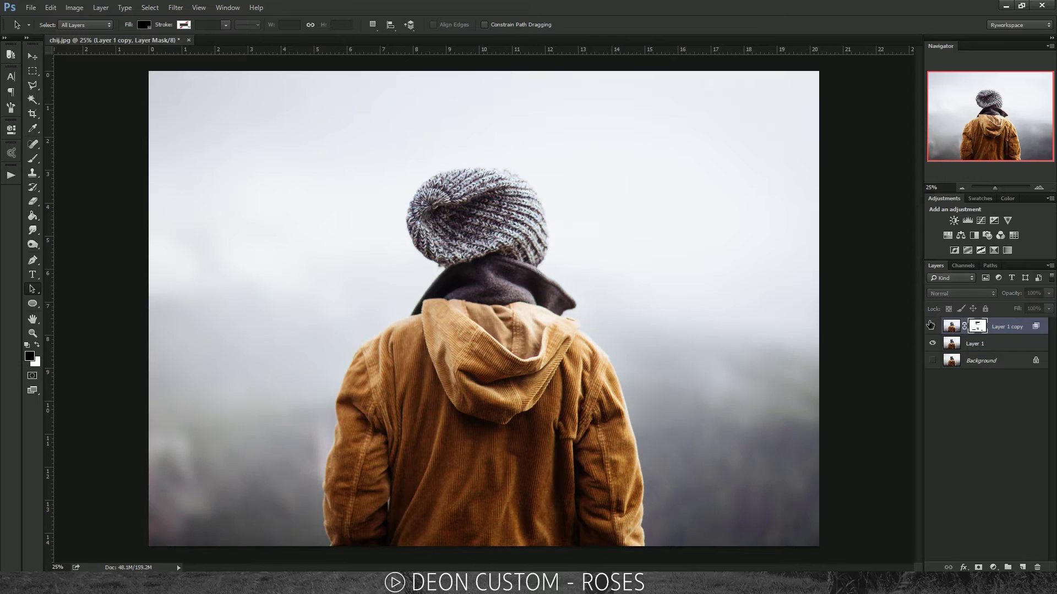
left_click(931, 326)
left_click(931, 326)
left_click(931, 326)
left_click(886, 318)
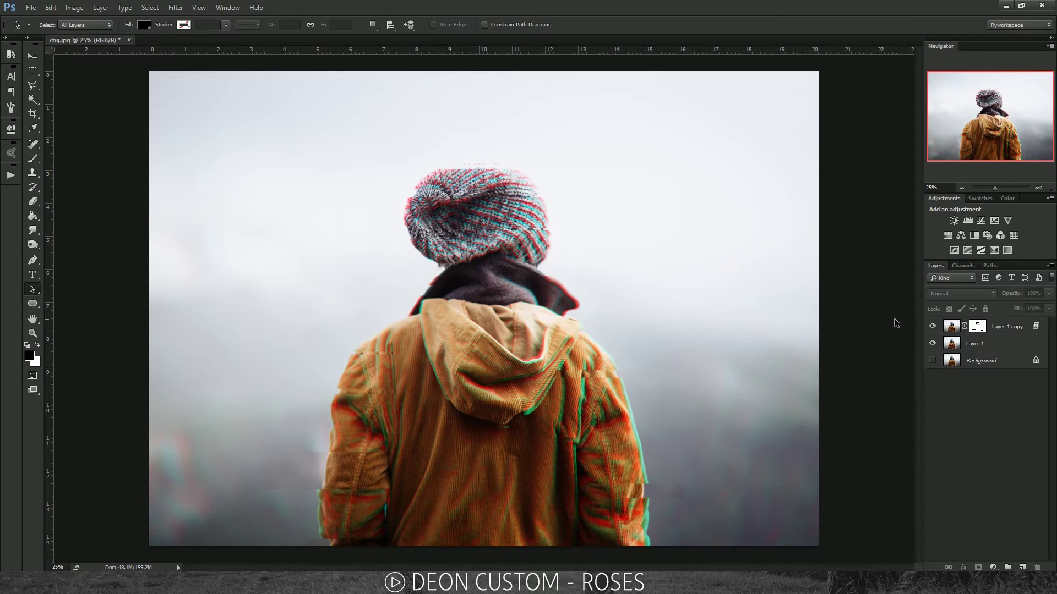
left_click(998, 328)
key("ctrl+t")
key("Right")
key("Right")
key("Right")
key("Right")
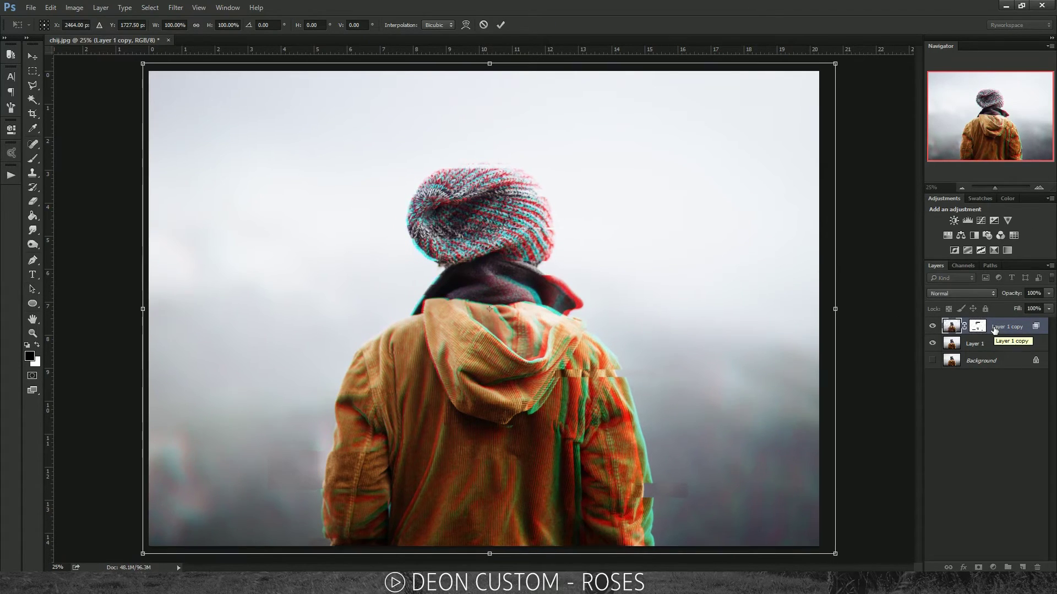
key("Left")
key("Left")
key("Left")
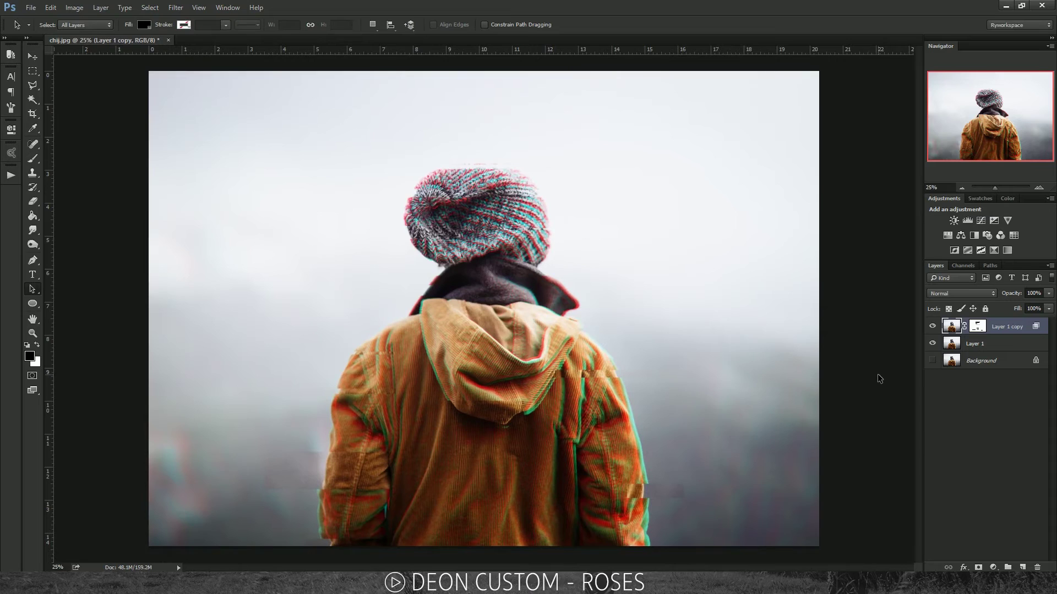
double_click(1027, 330)
left_click(166, 6)
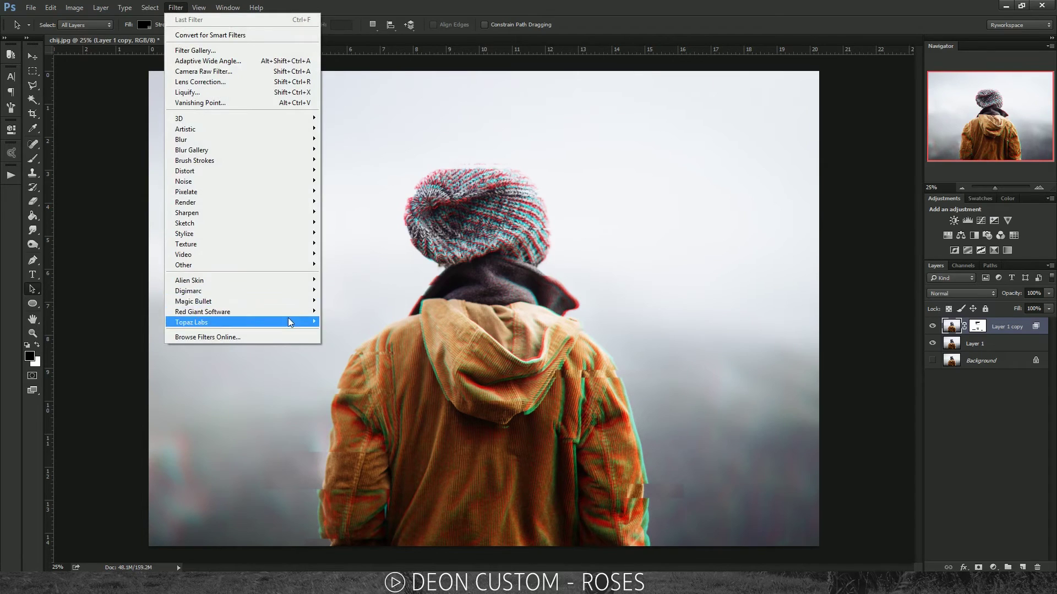
mouse_move(283, 301)
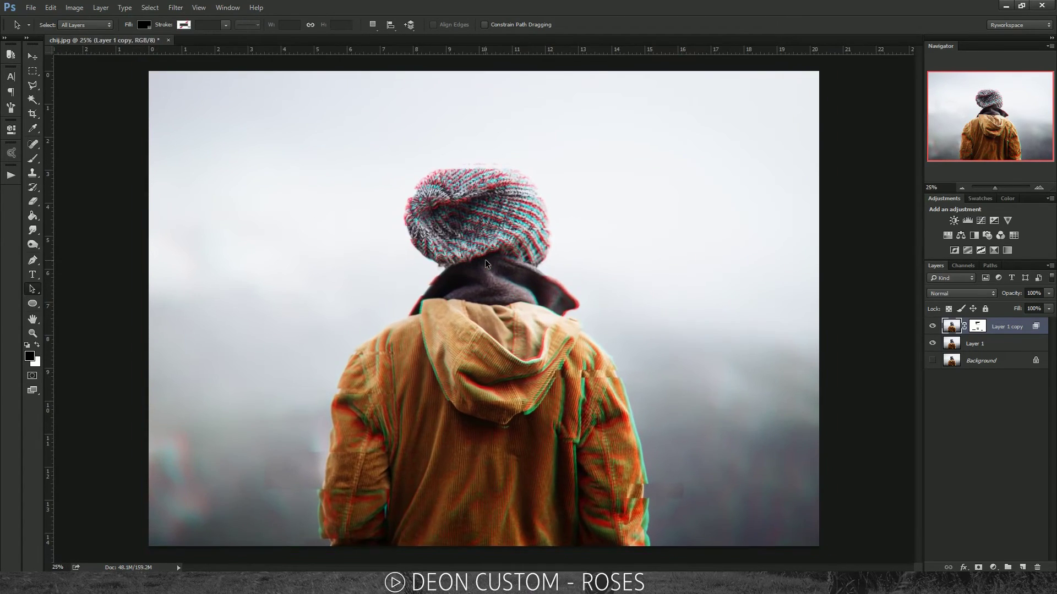
left_click_drag(436, 264, 342, 290)
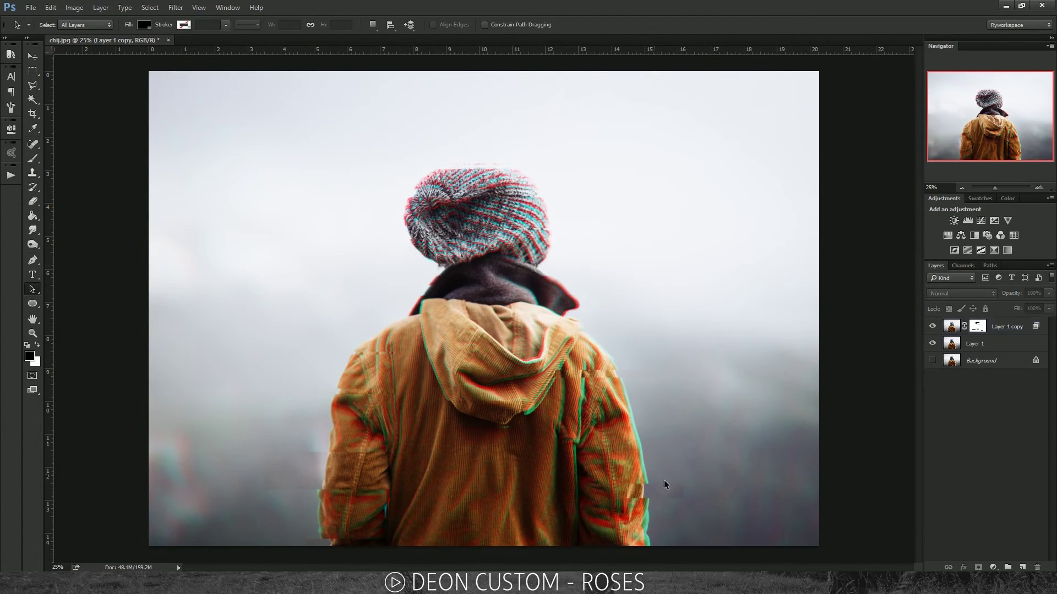
double_click(1025, 329)
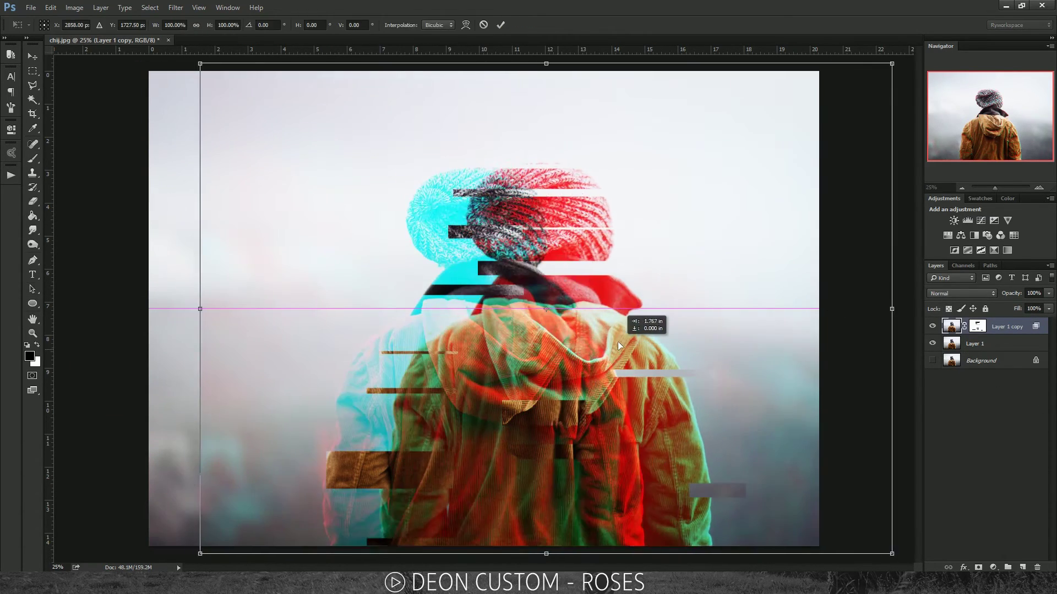
mouse_move(618, 341)
left_mouse_down()
mouse_move(659, 338)
mouse_move(624, 332)
left_mouse_up()
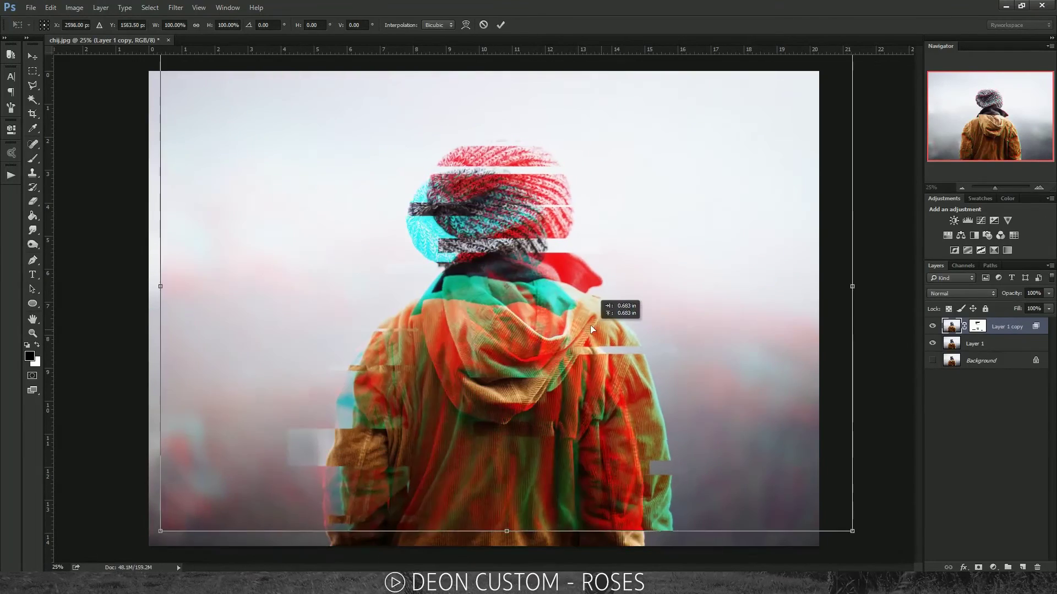
left_click_drag(590, 325, 619, 351)
key("Return")
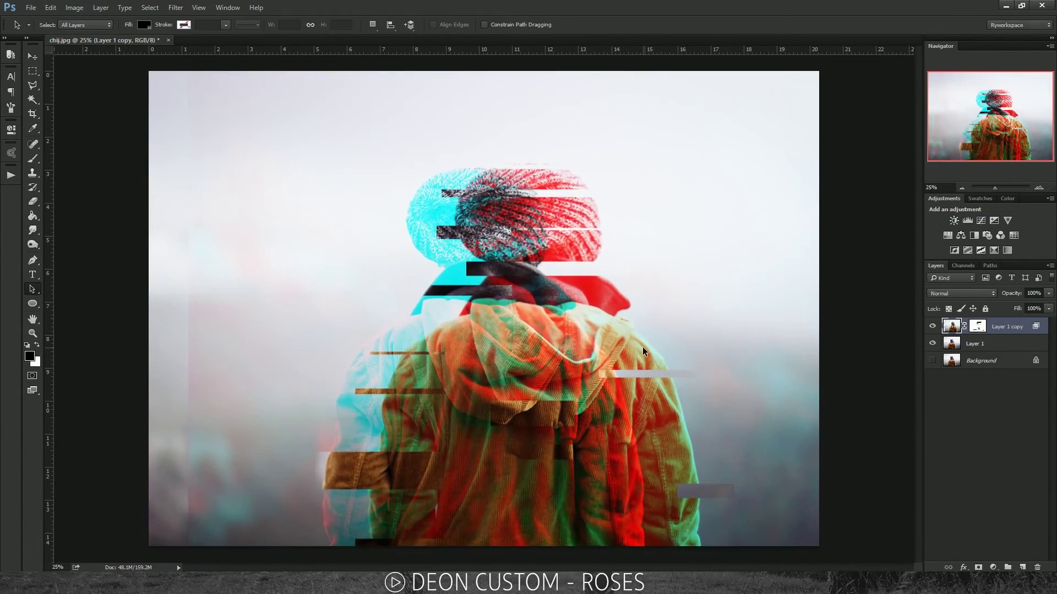
key("ctrl+z")
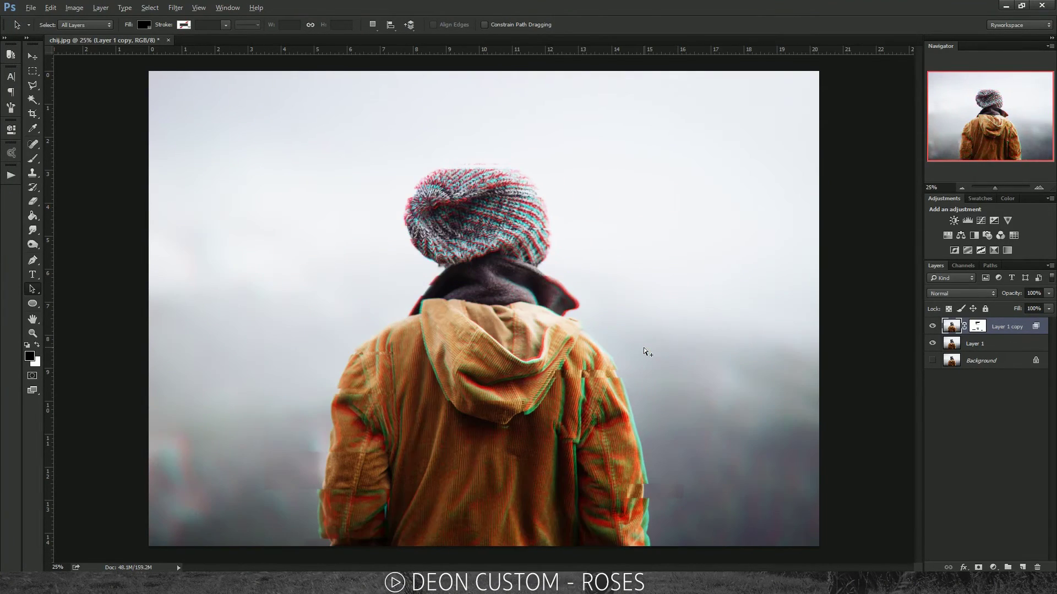